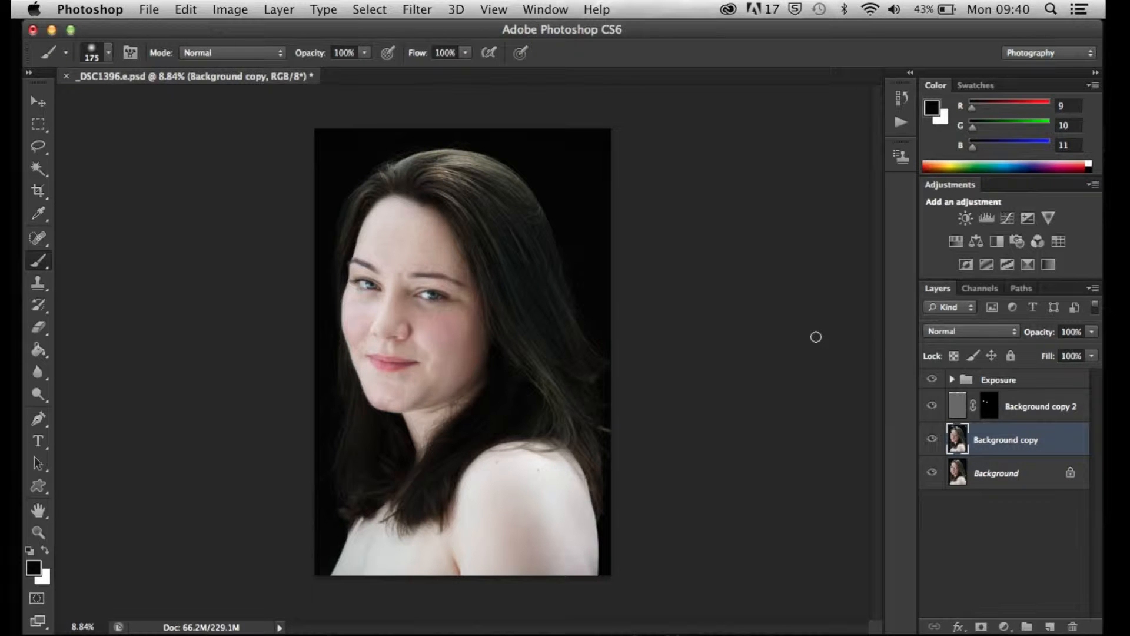
Add two Curves adjustment layers with default settings above the Exposure group
left_click(1016, 379)
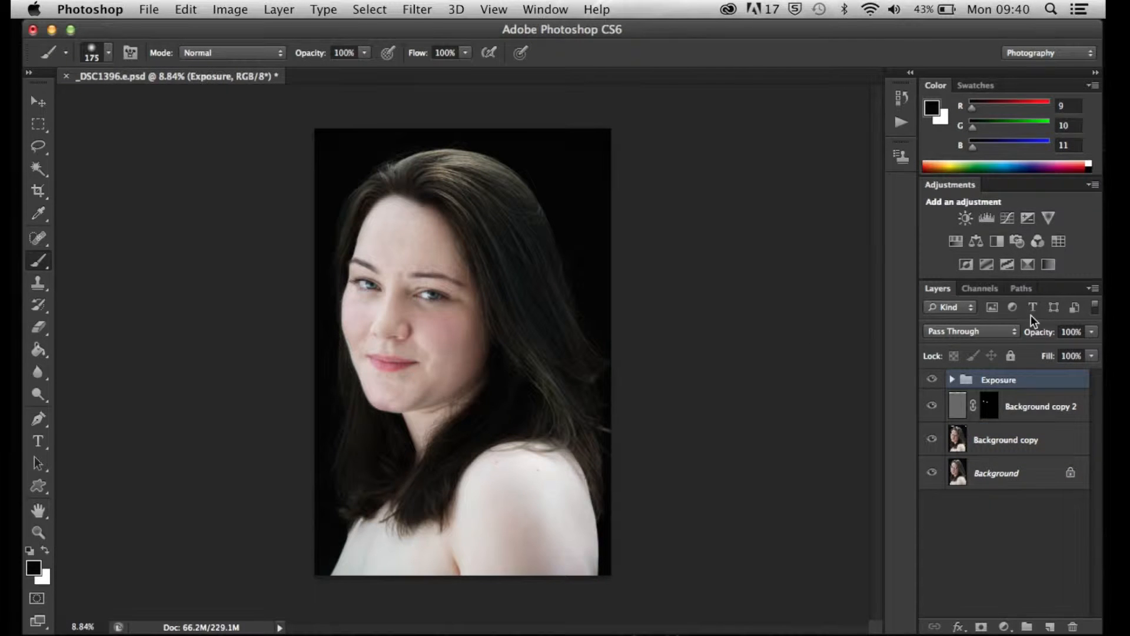
left_click(1011, 217)
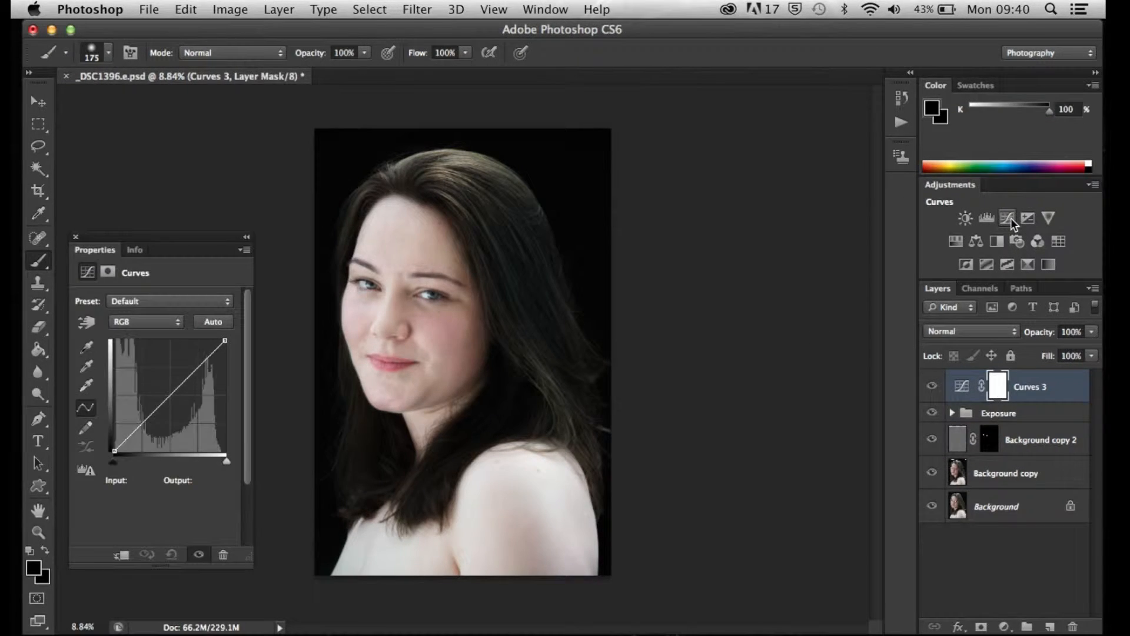
left_click(75, 236)
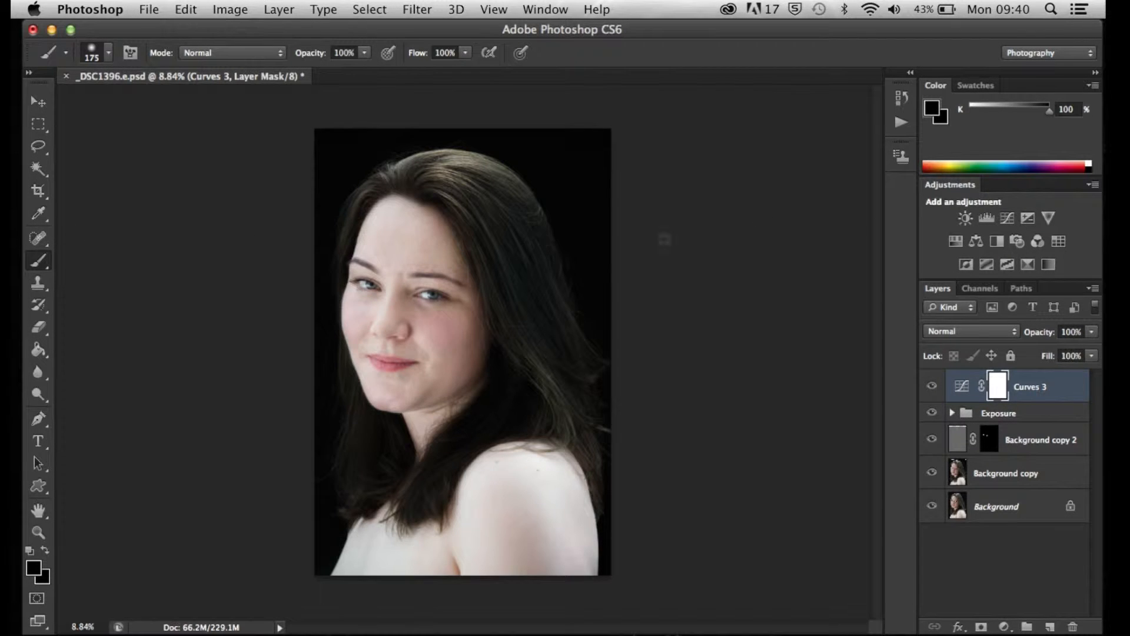
left_click(1003, 220)
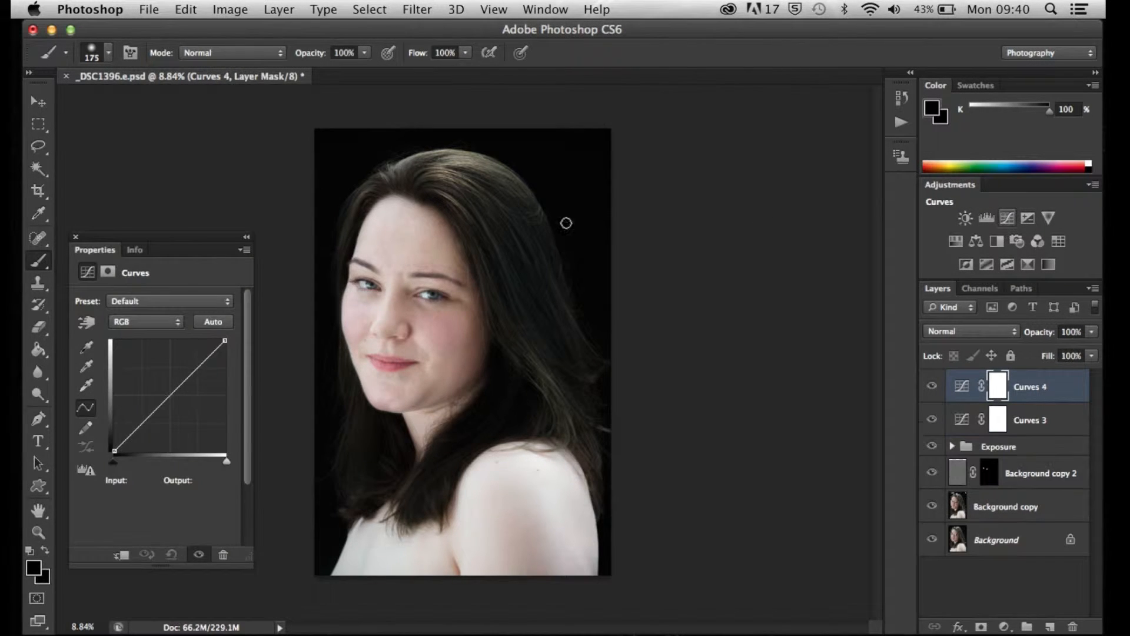
left_click(75, 235)
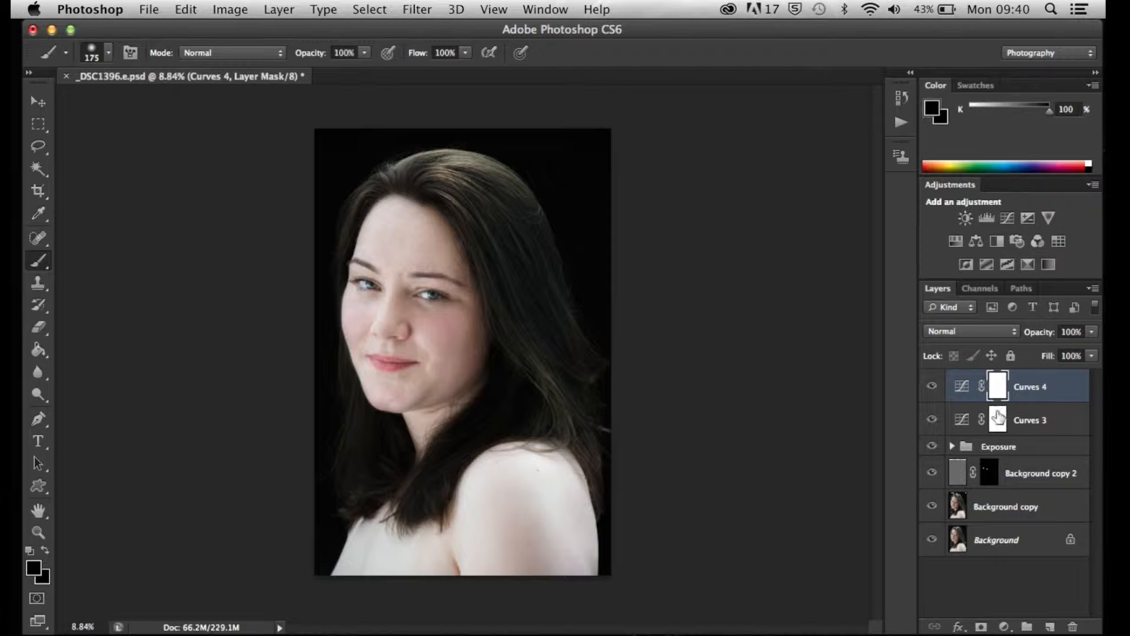
Group the two new Curves layers and name the group "Dodge and Burn"
left_click(1037, 421, "shift")
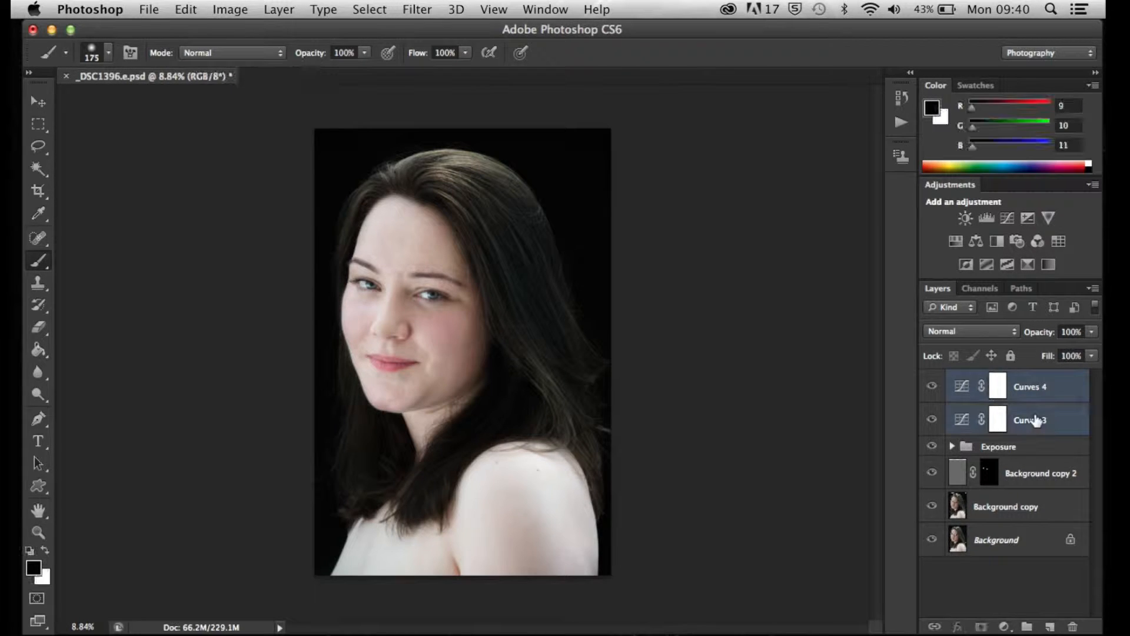
key("super+g")
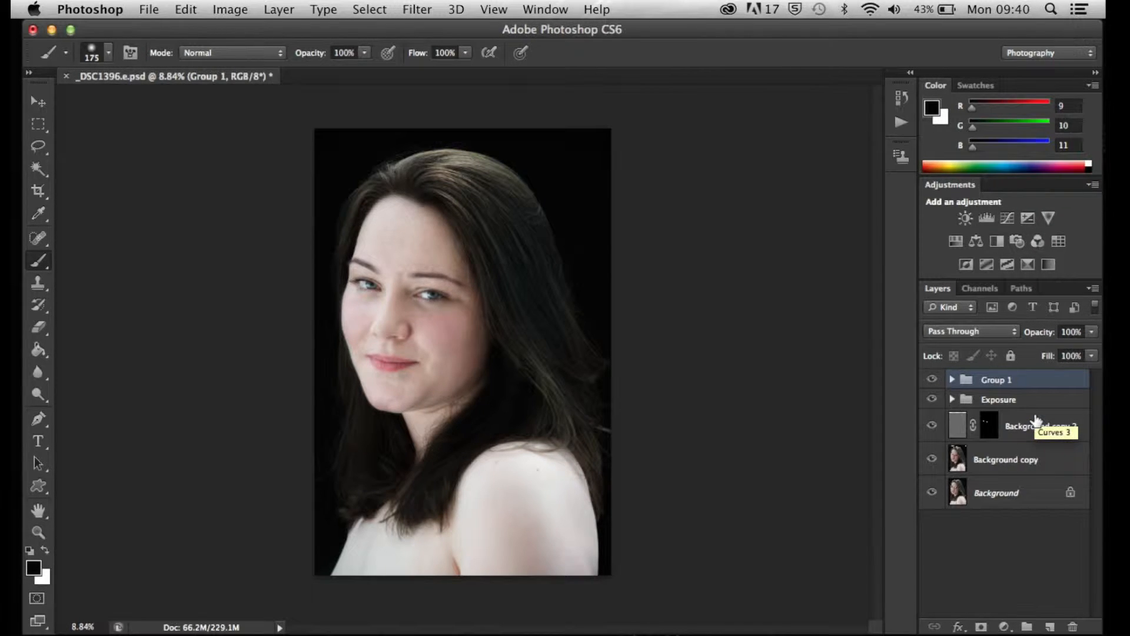
double_click(1000, 381)
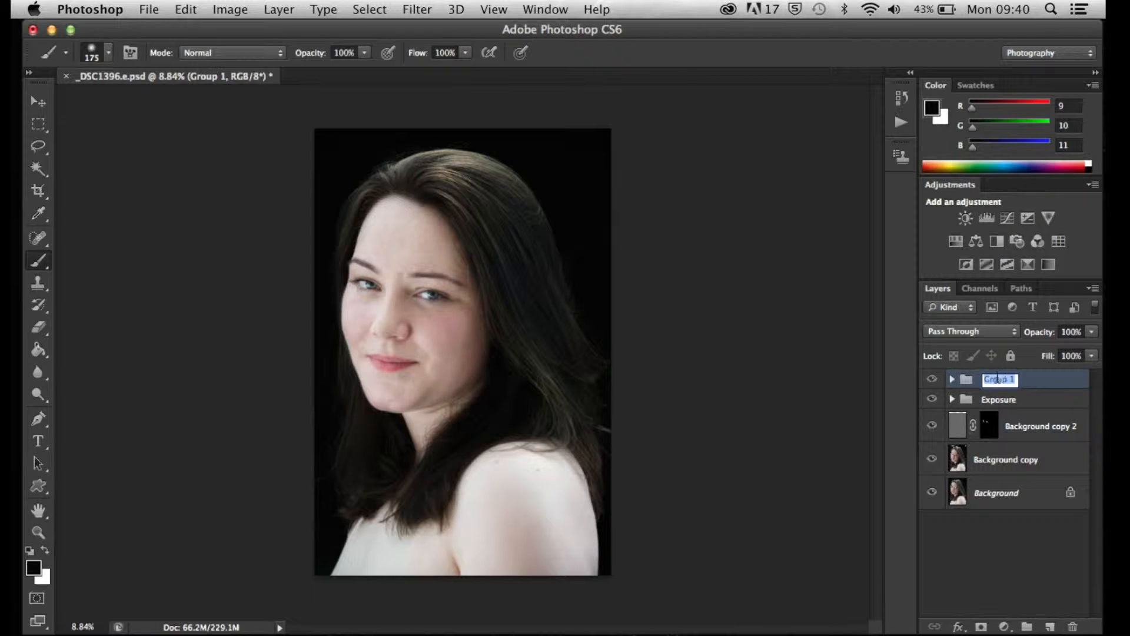
type("Dodge and Burn")
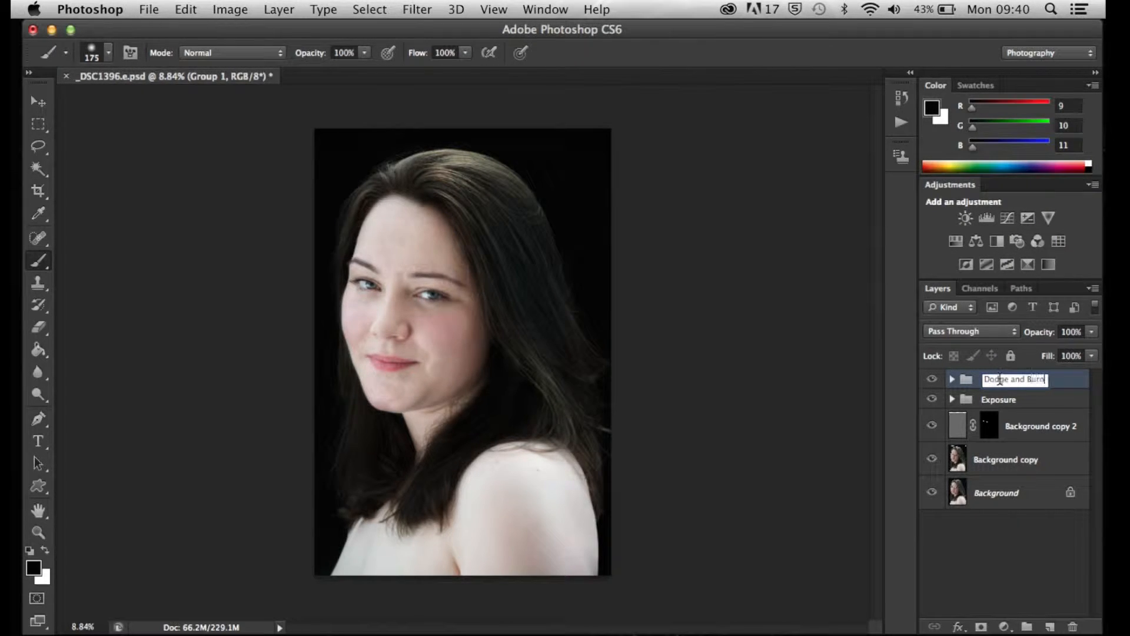
left_click(1071, 391)
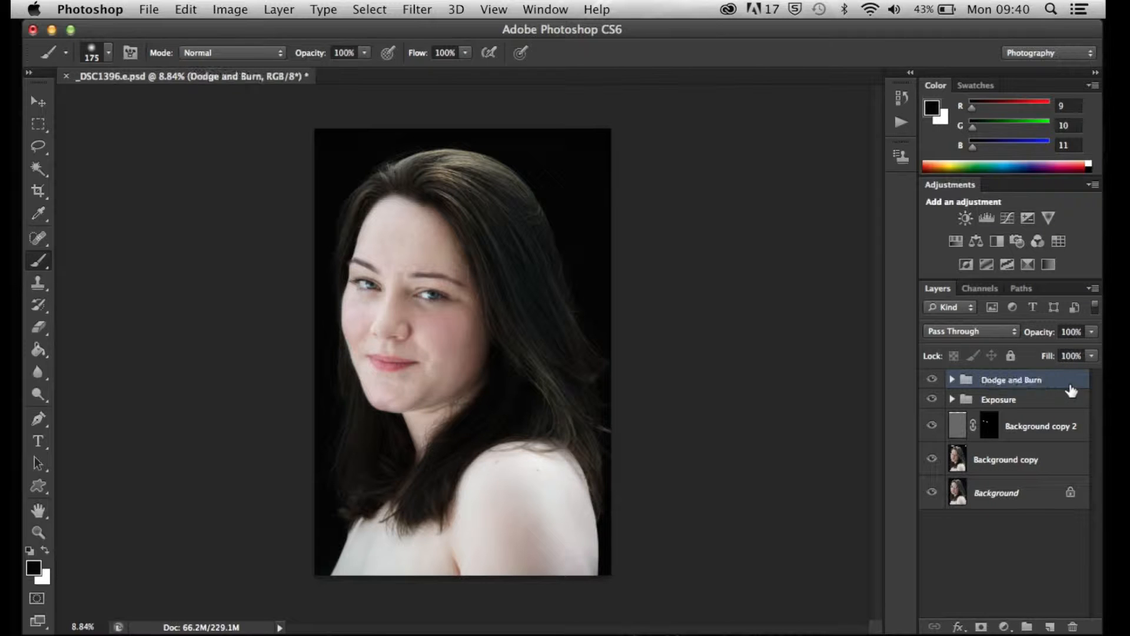
Add a Hue/Saturation adjustment layer and a Curves adjustment layer above the Dodge and Burn group
left_click(956, 243)
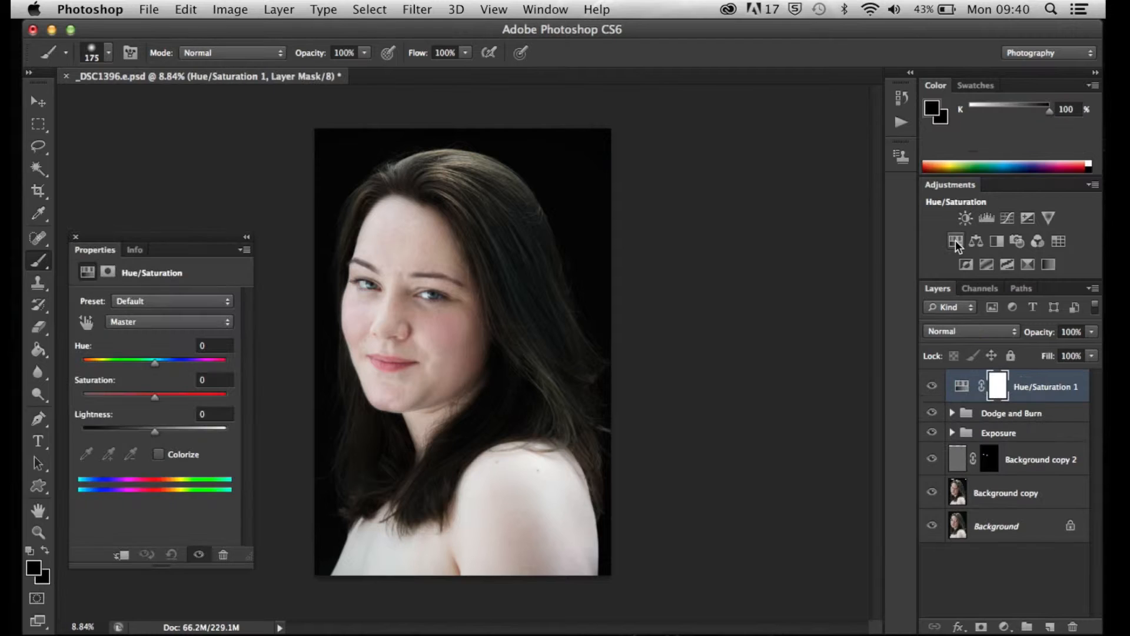
left_click(75, 237)
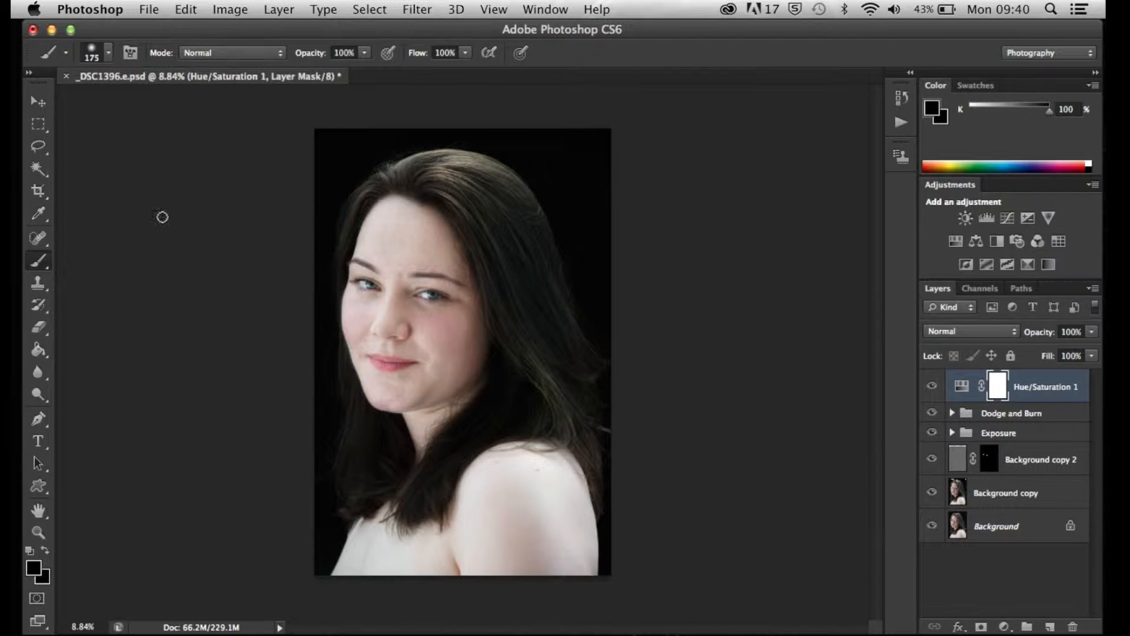
left_click(1007, 218)
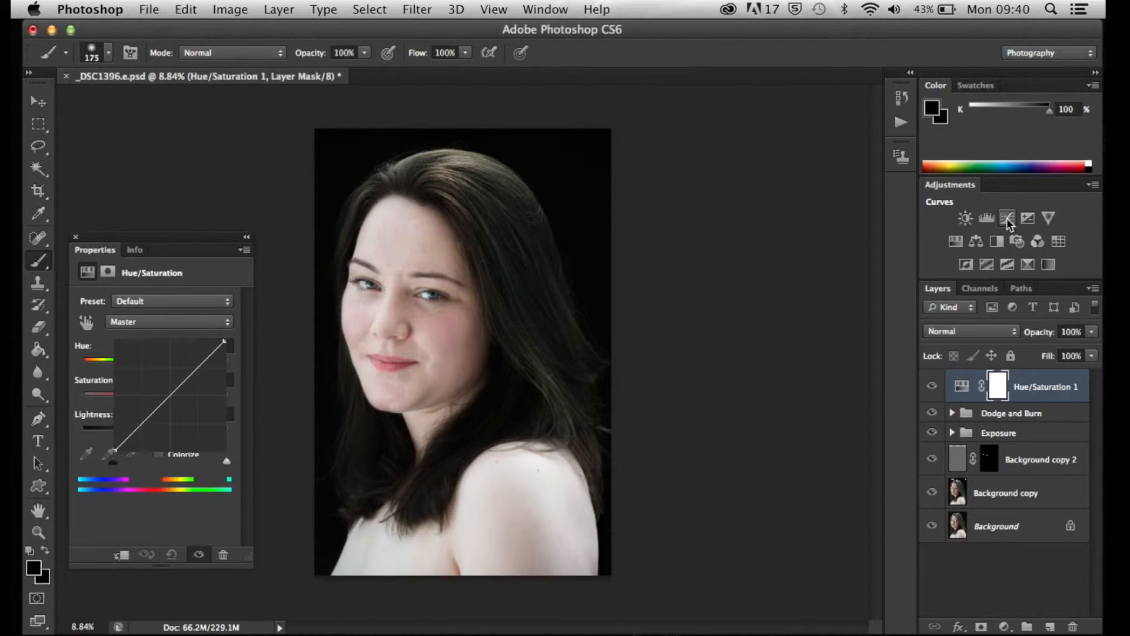
left_click(75, 236)
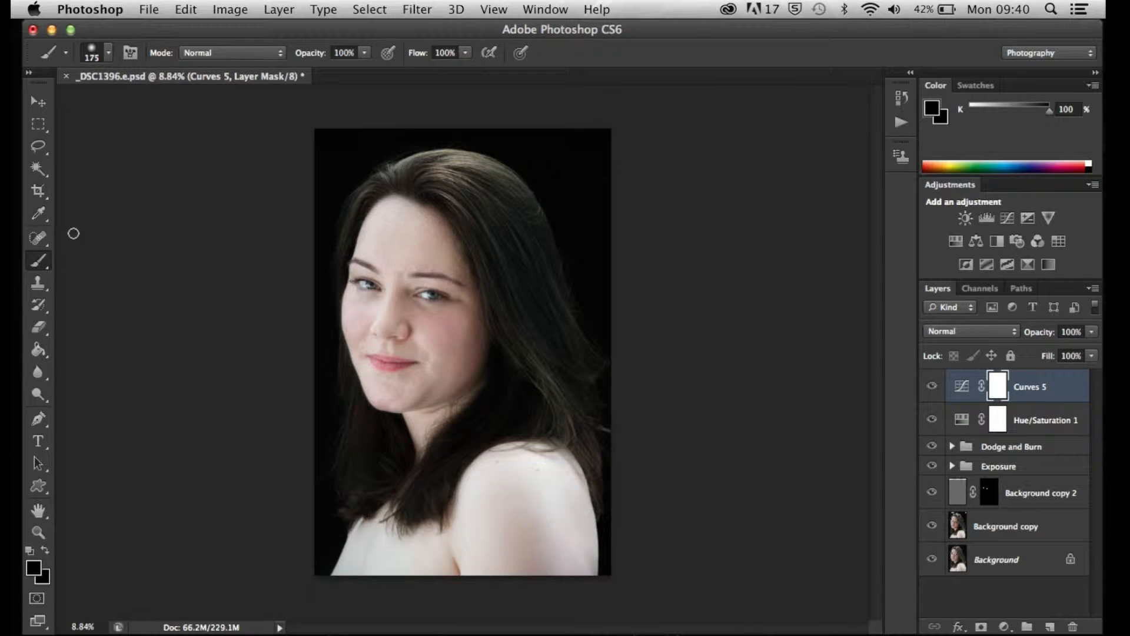
Group the new Curves and Hue/Saturation layers and name the group "Desaturation"
left_click(1032, 418, "shift")
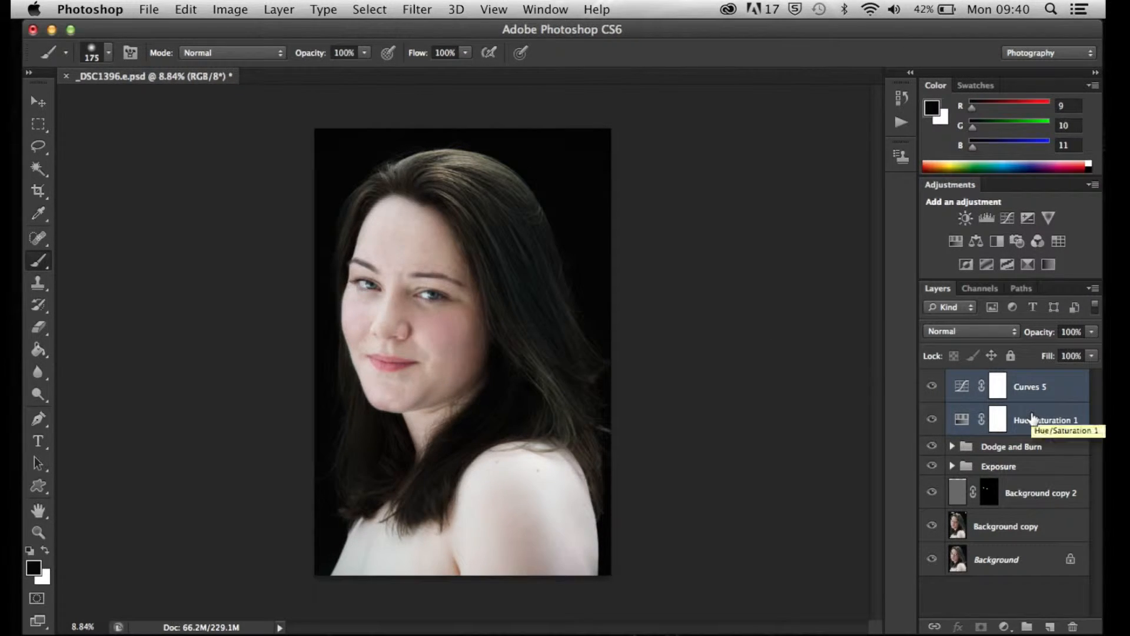
key("super+g")
double_click(997, 378)
type("Desaturation")
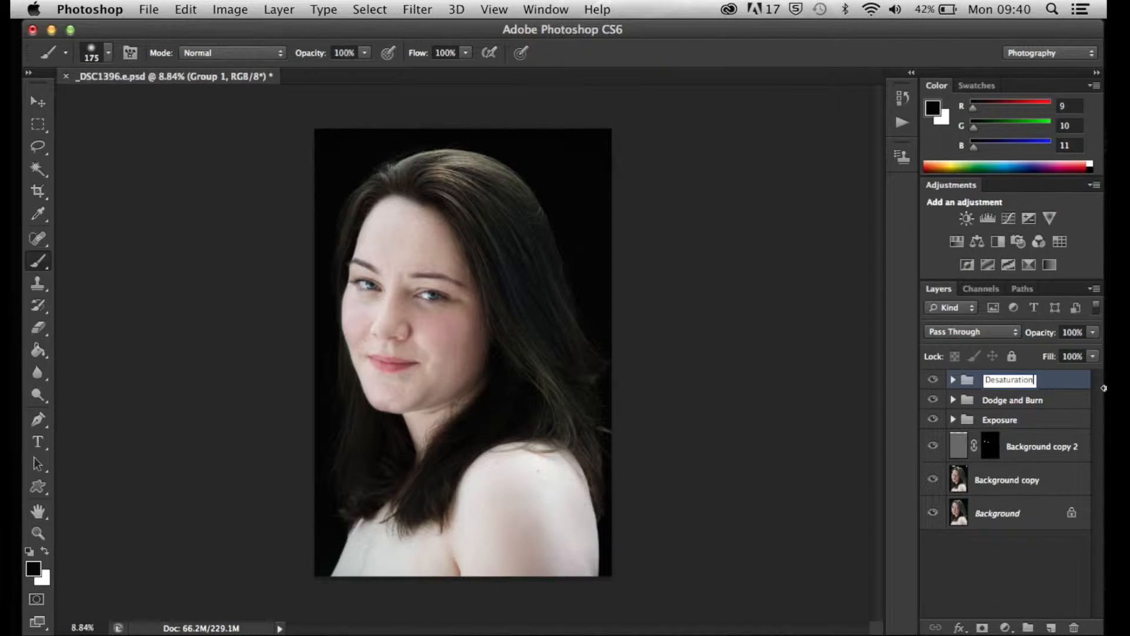
key("Return")
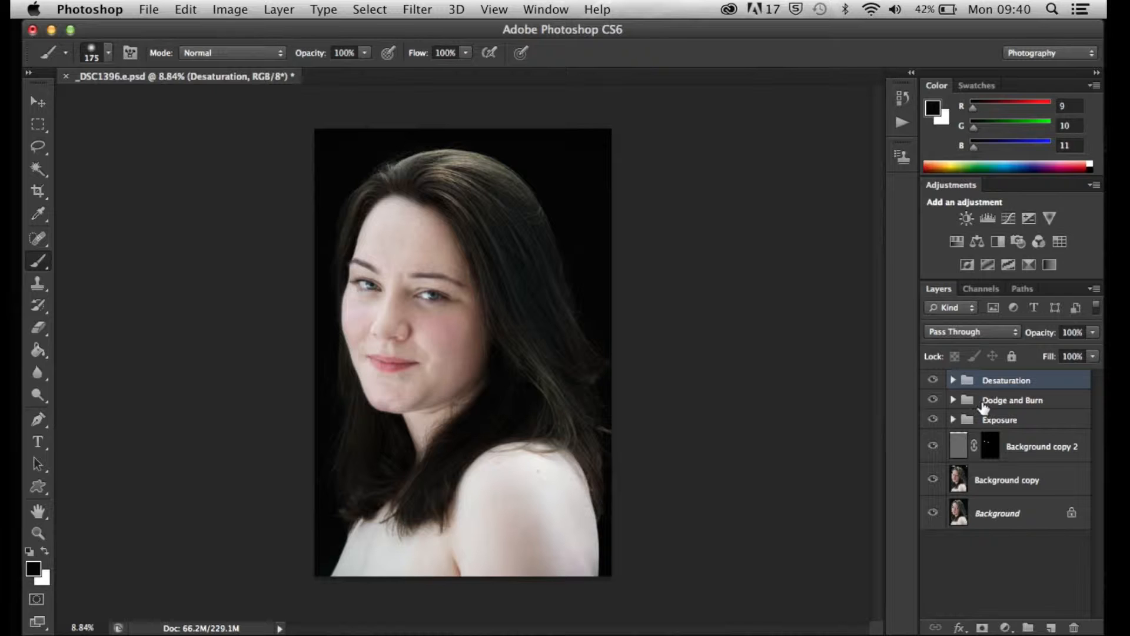
Pull the Curves 3 midtones down to about input 162, output 89, and rename that layer "Burn"
left_click(953, 400)
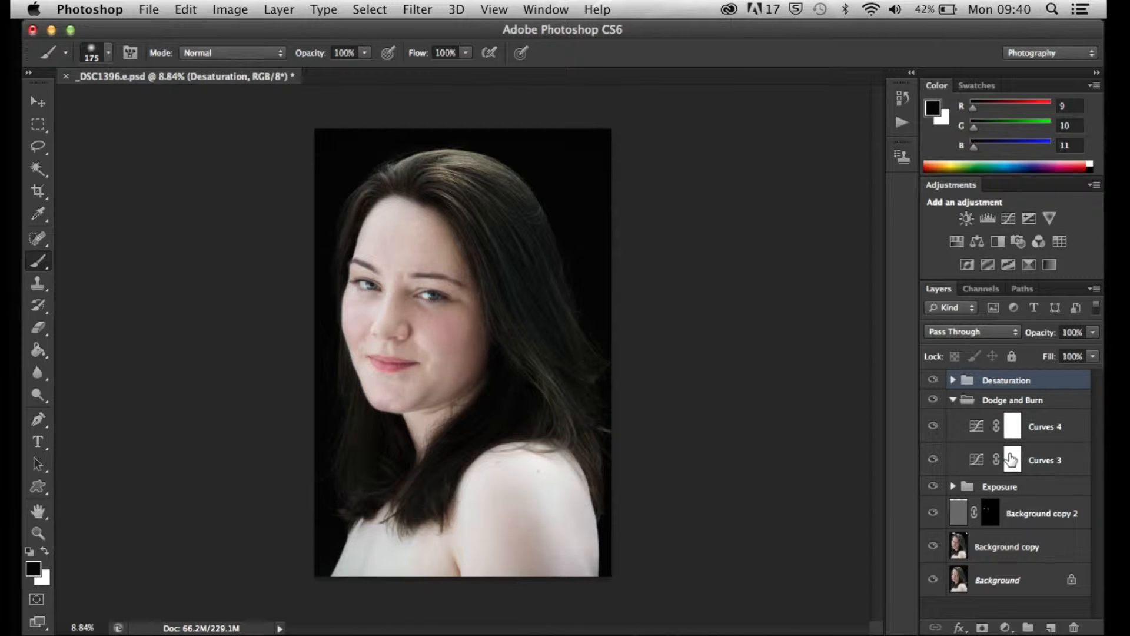
double_click(975, 460)
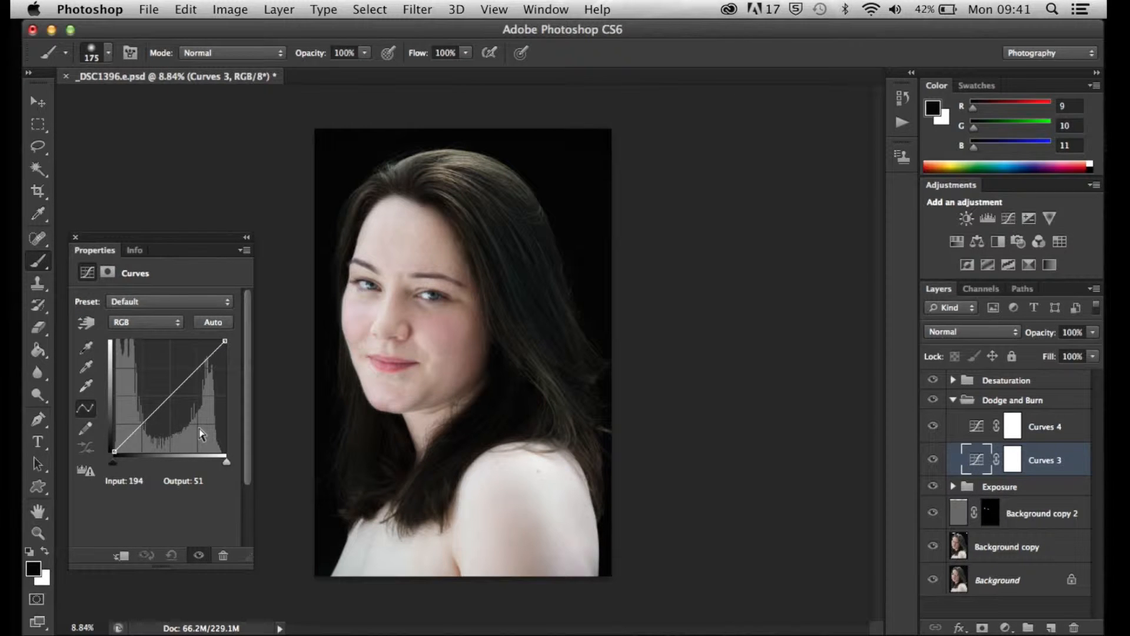
left_click_drag(171, 396, 184, 412)
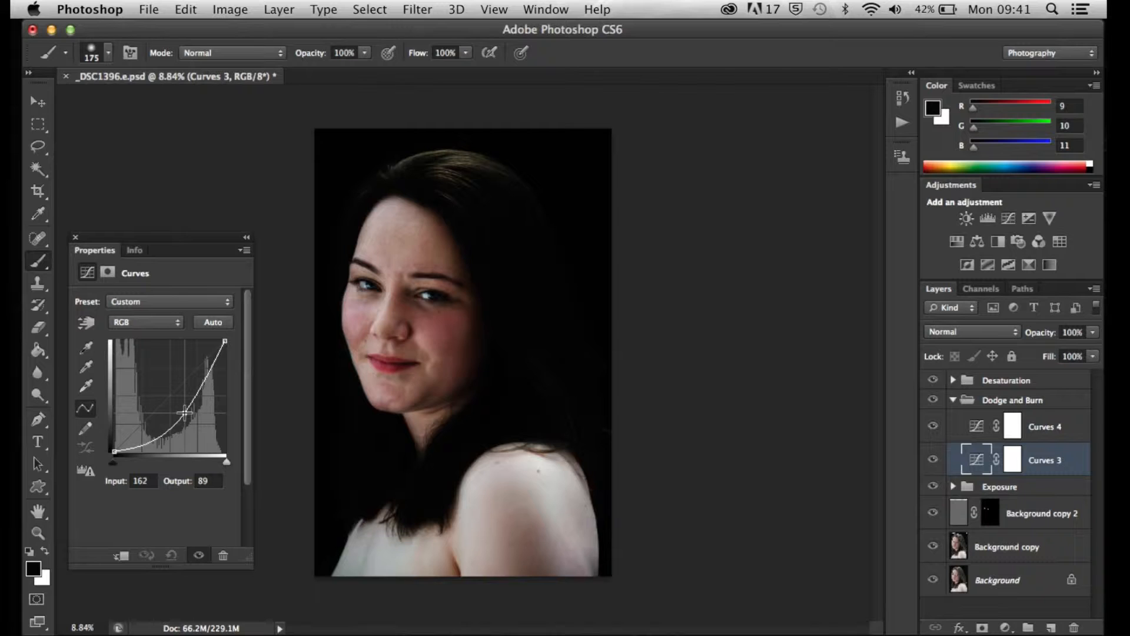
left_click(75, 236)
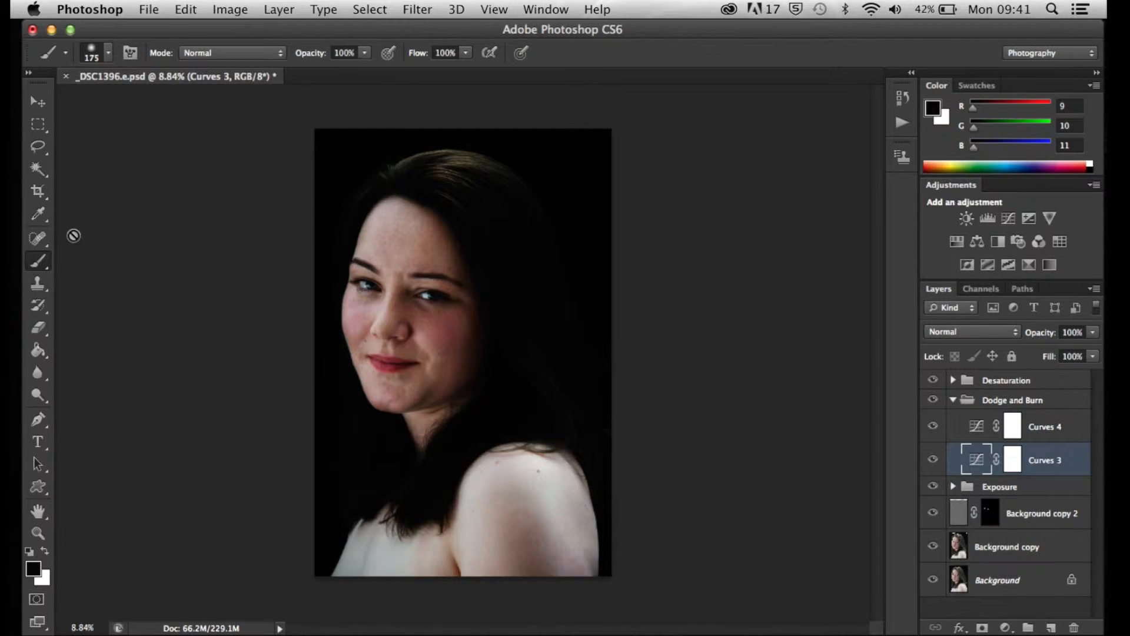
double_click(1048, 459)
type("Burn")
key("Return")
Raise the Curves 4 midtones to about input 81, output 167, and rename that layer "Dodge"
left_click(1067, 434)
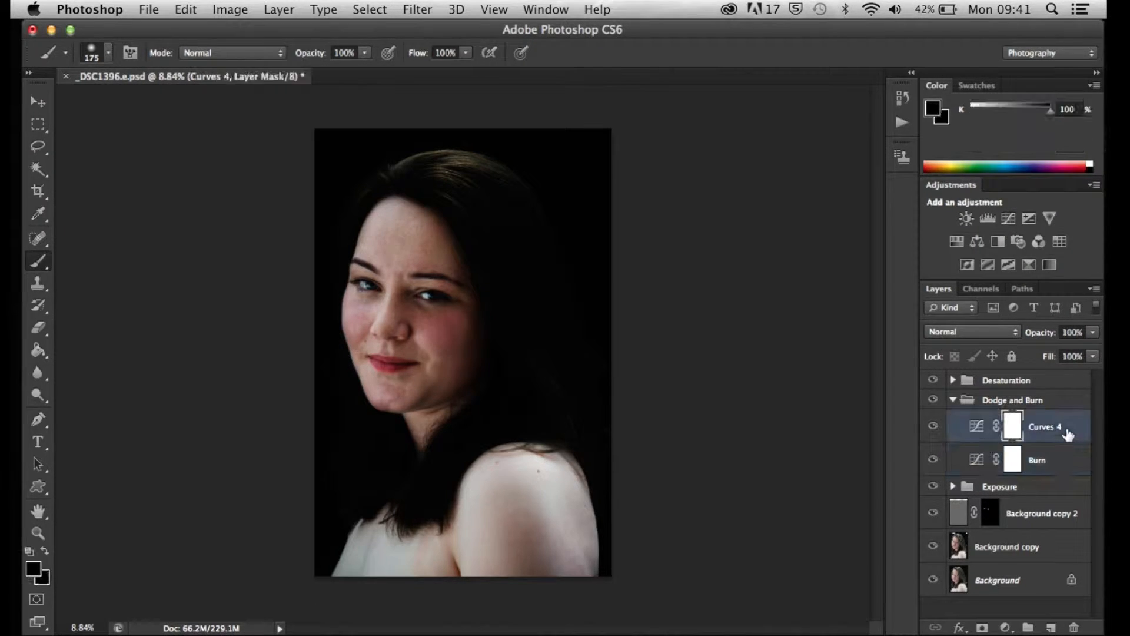
double_click(979, 432)
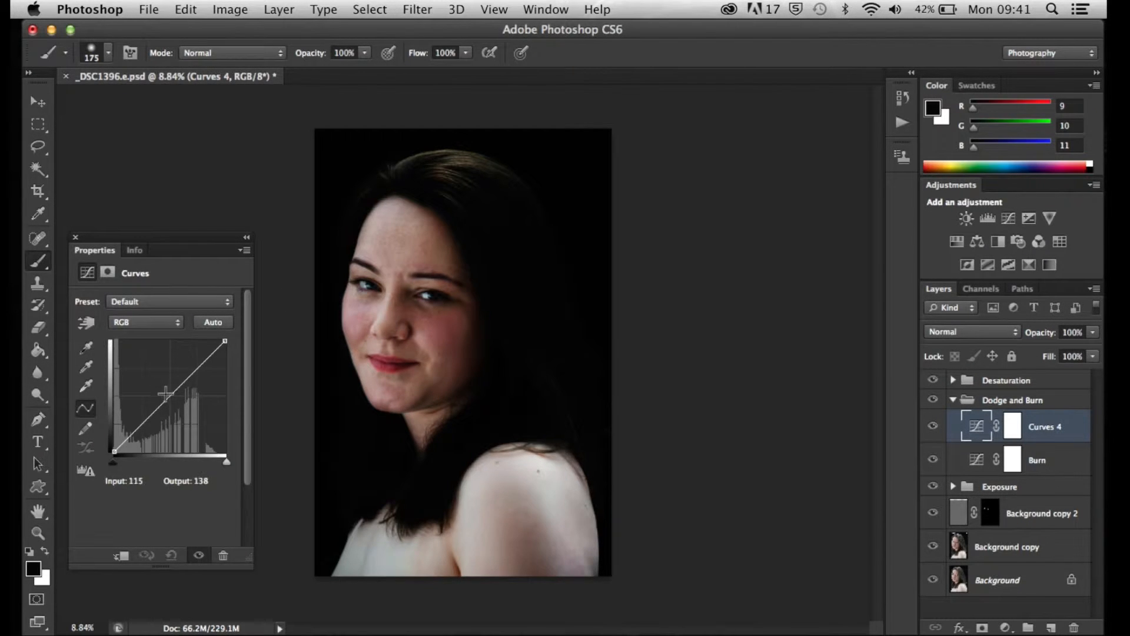
left_click_drag(167, 397, 150, 380)
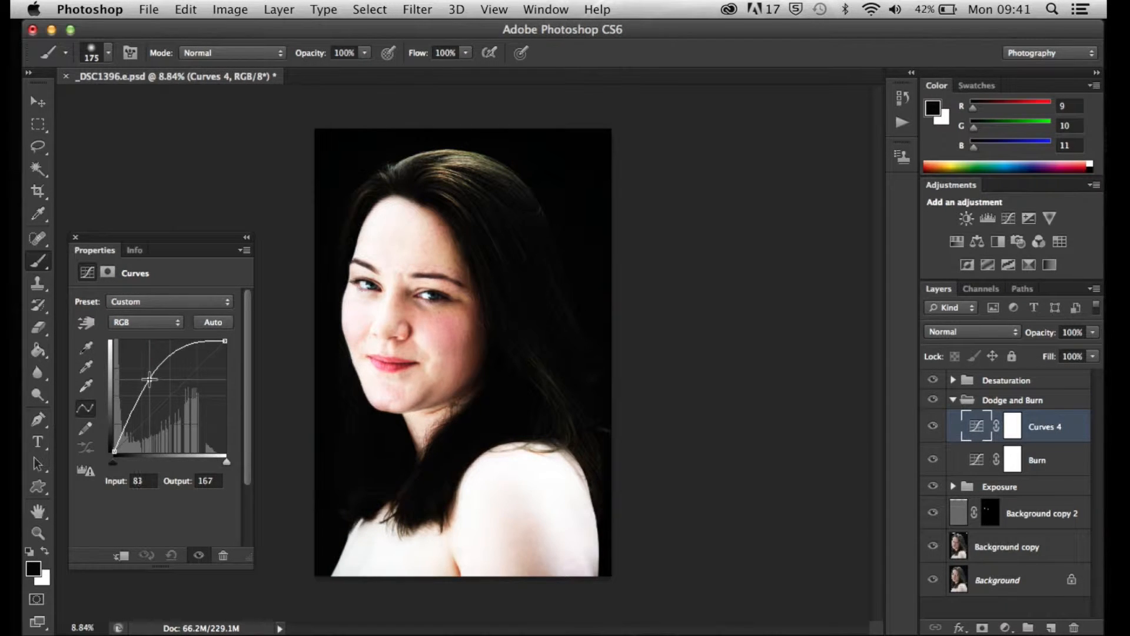
left_click(76, 238)
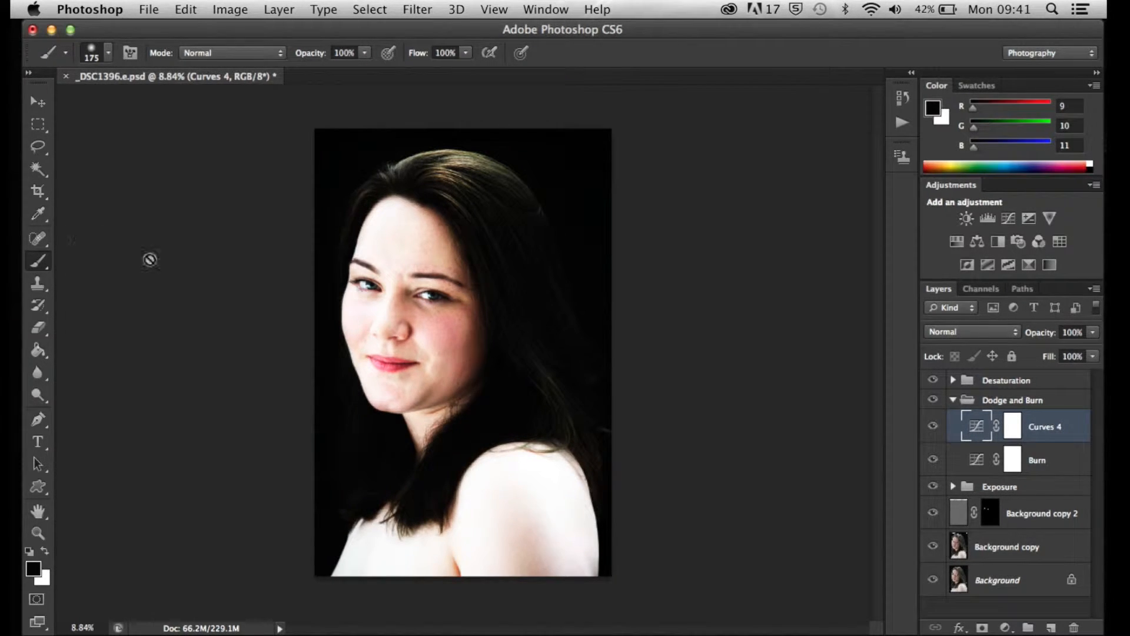
double_click(1040, 427)
type("Dodge")
key("Return")
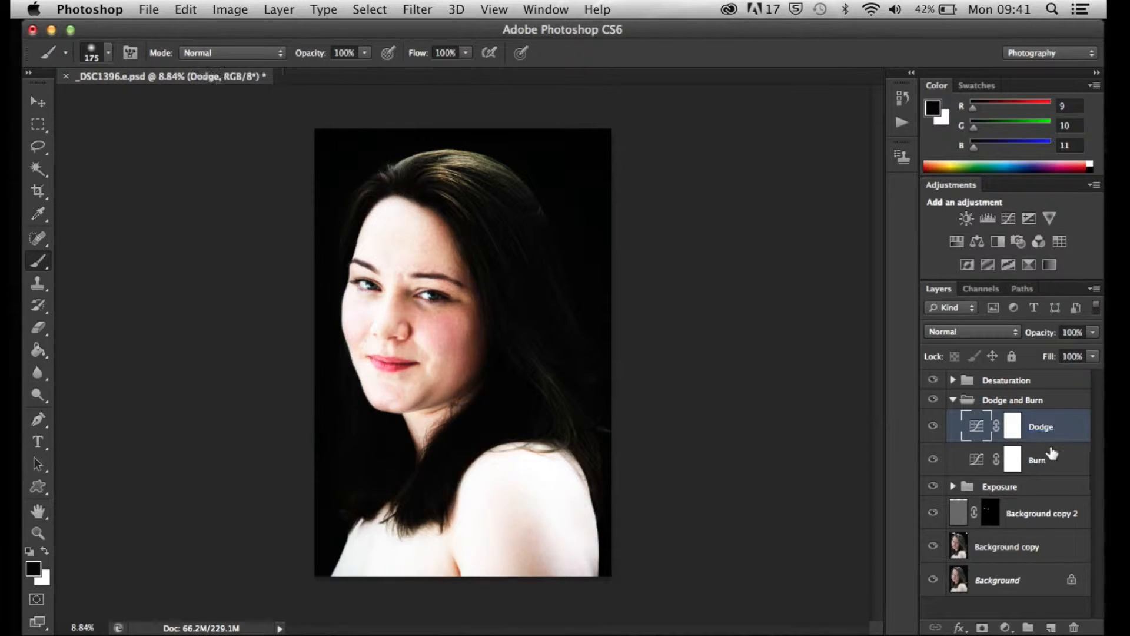
Invert the layer masks of the Burn and Dodge layers to black
left_click(1012, 461)
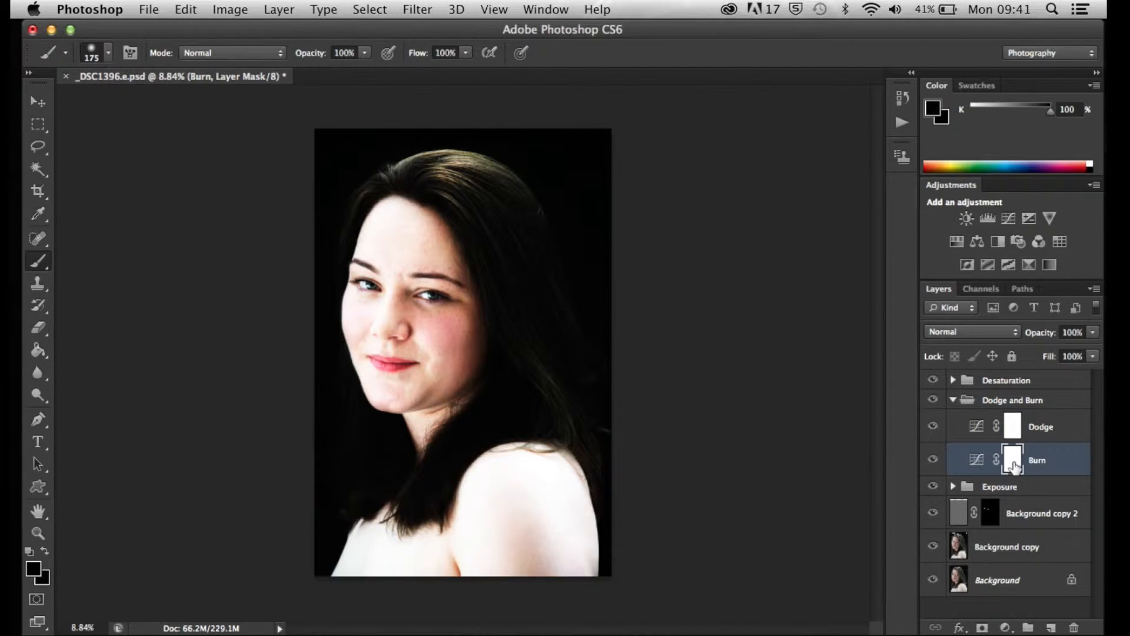
key("super+i")
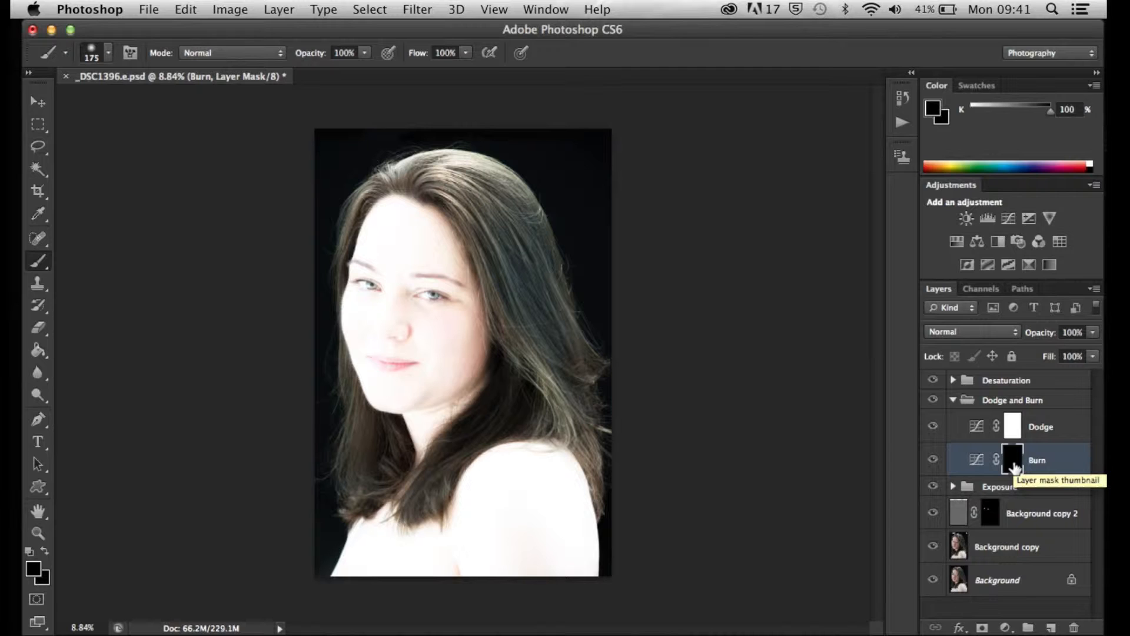
left_click(1015, 423)
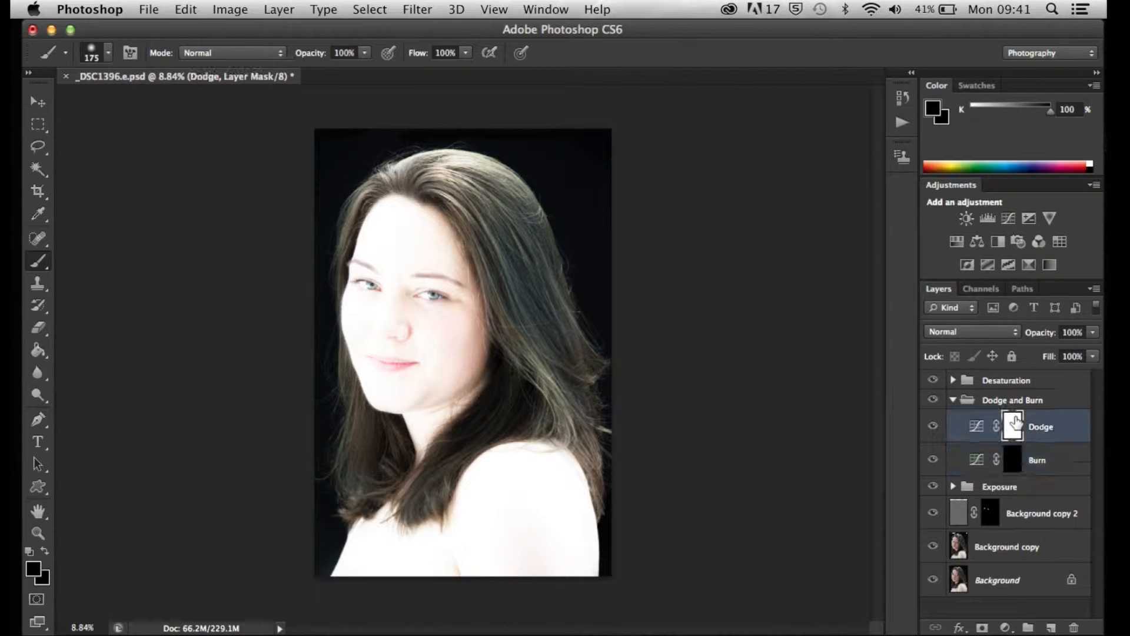
key("super+i")
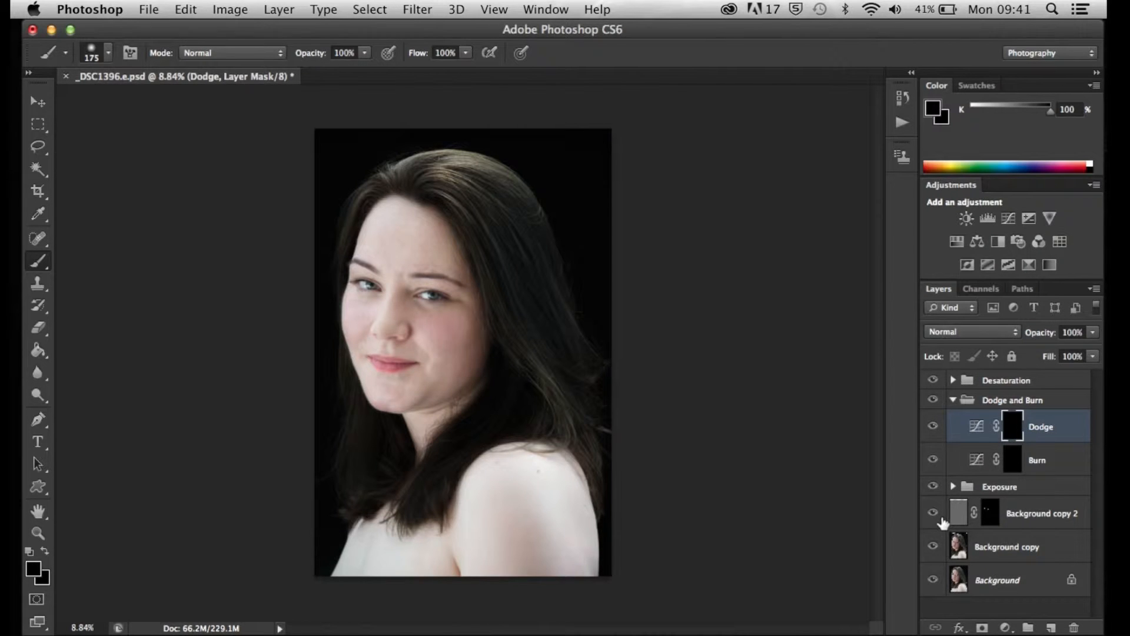
Compare the portrait with the Dodge and Burn group hidden and shown, and collapse the group
left_click(932, 400)
left_click(932, 401)
left_click(953, 400)
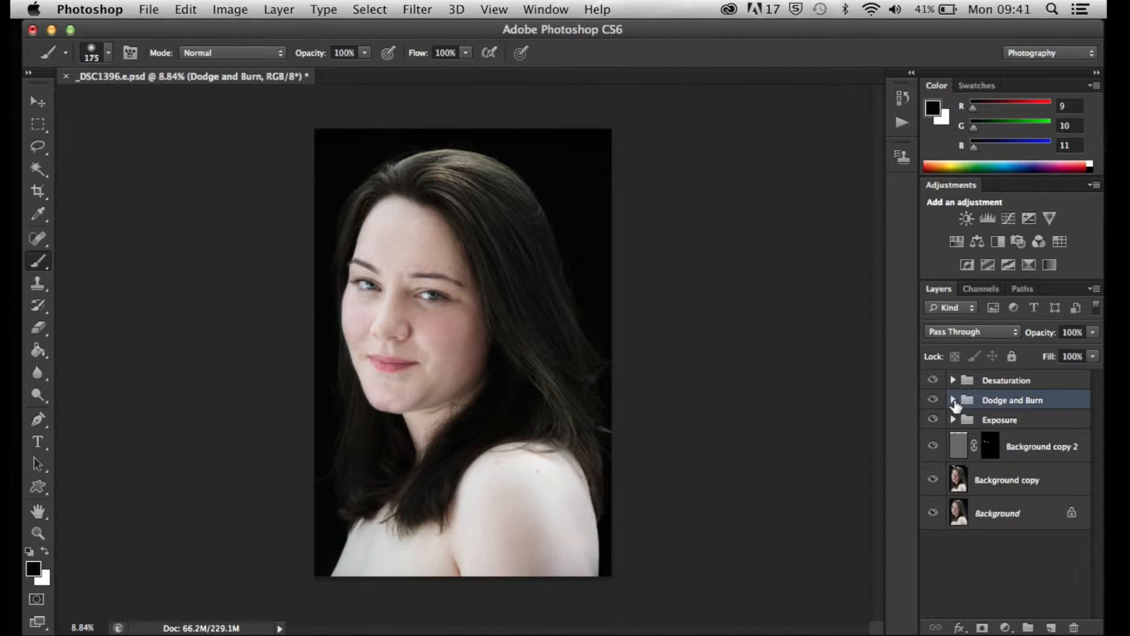
Set the saturation to -100 on the Hue/Saturation layer inside the Desaturation group
left_click(1032, 384)
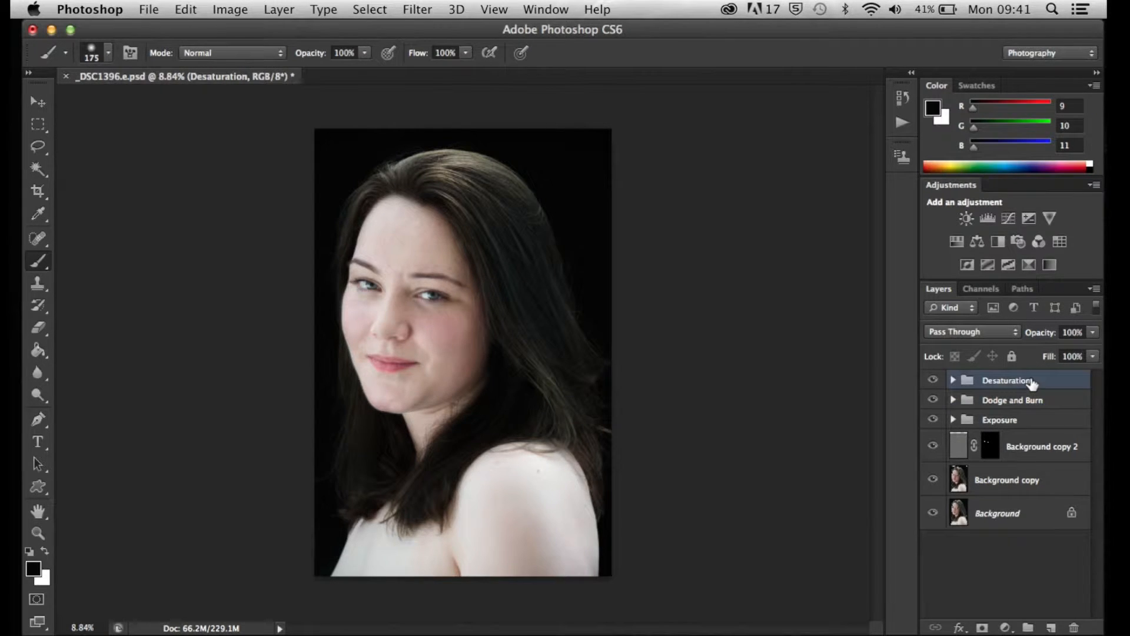
left_click(953, 380)
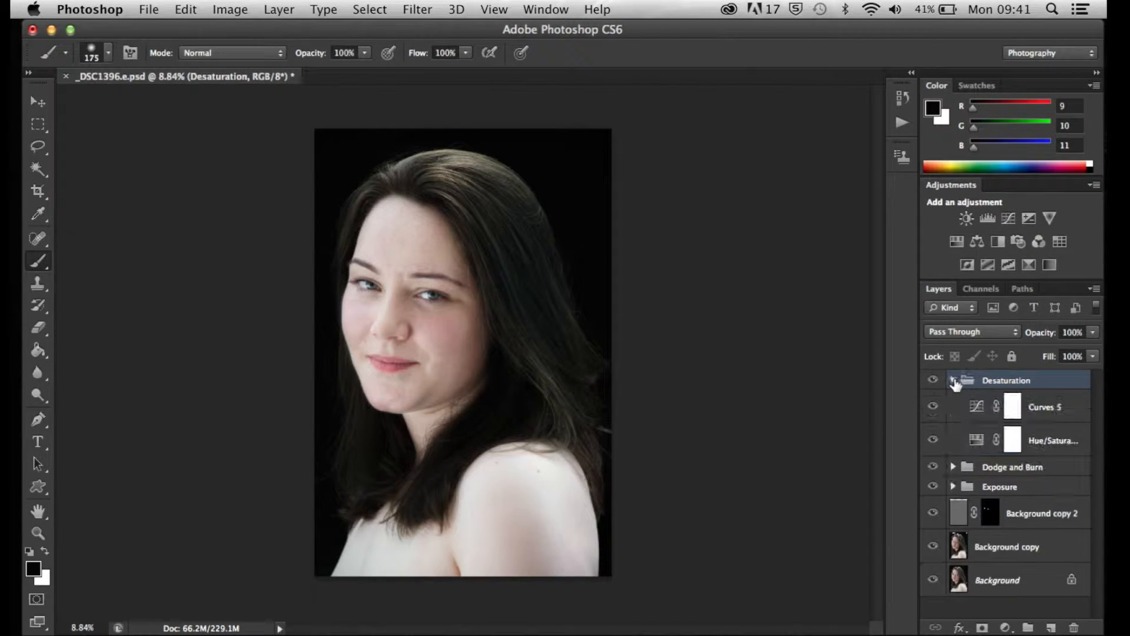
left_click(977, 446)
double_click(976, 446)
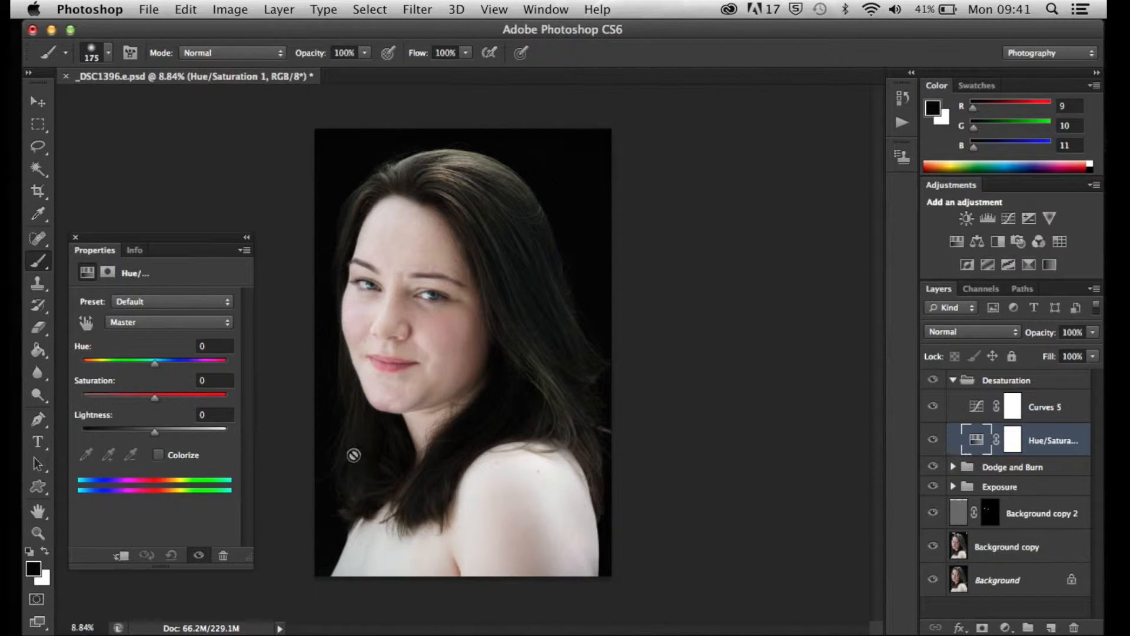
left_click_drag(156, 399, 37, 404)
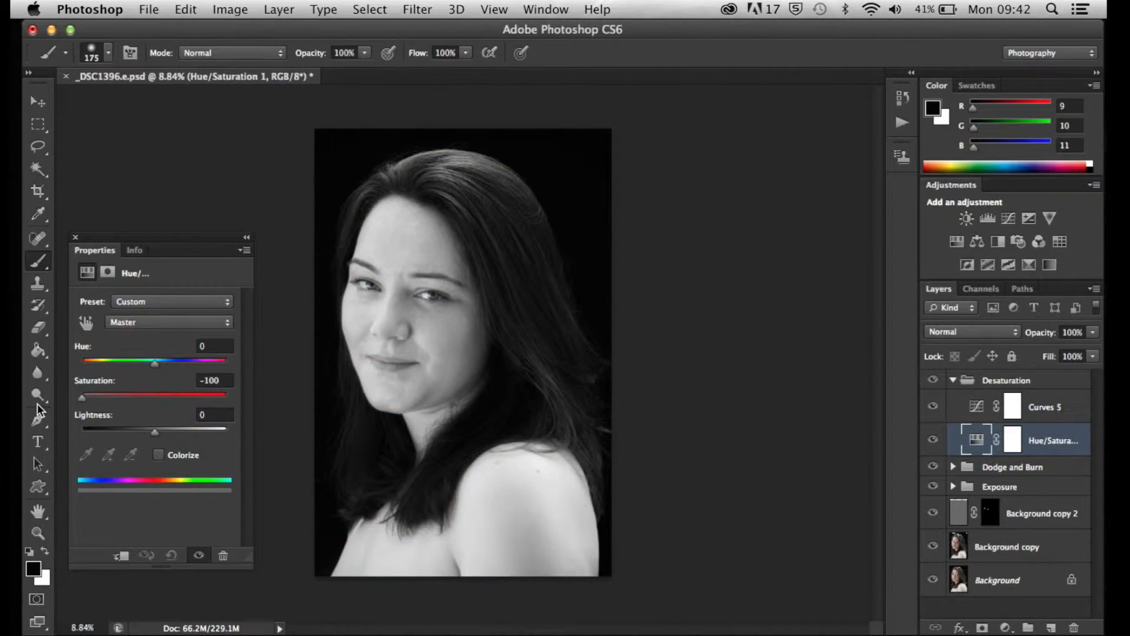
Shape a contrast S-curve on the Curves 5 layer, lowering the shadows and placing the upper point at input 182, output 174
left_click(75, 236)
scroll(347, 265, "up", 6)
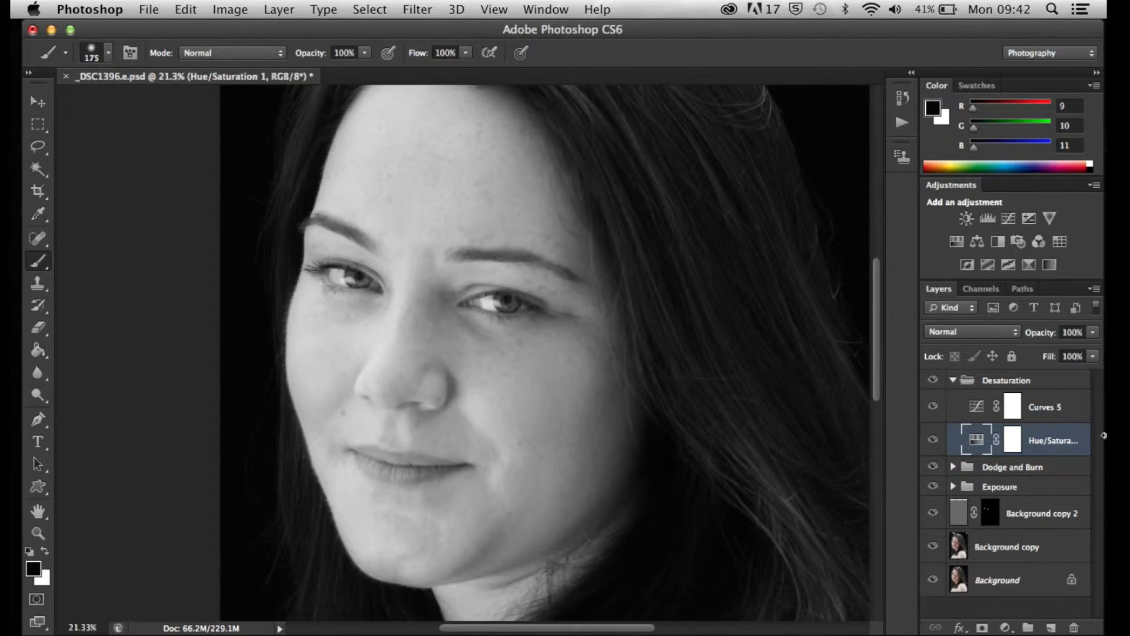
left_click(1056, 408)
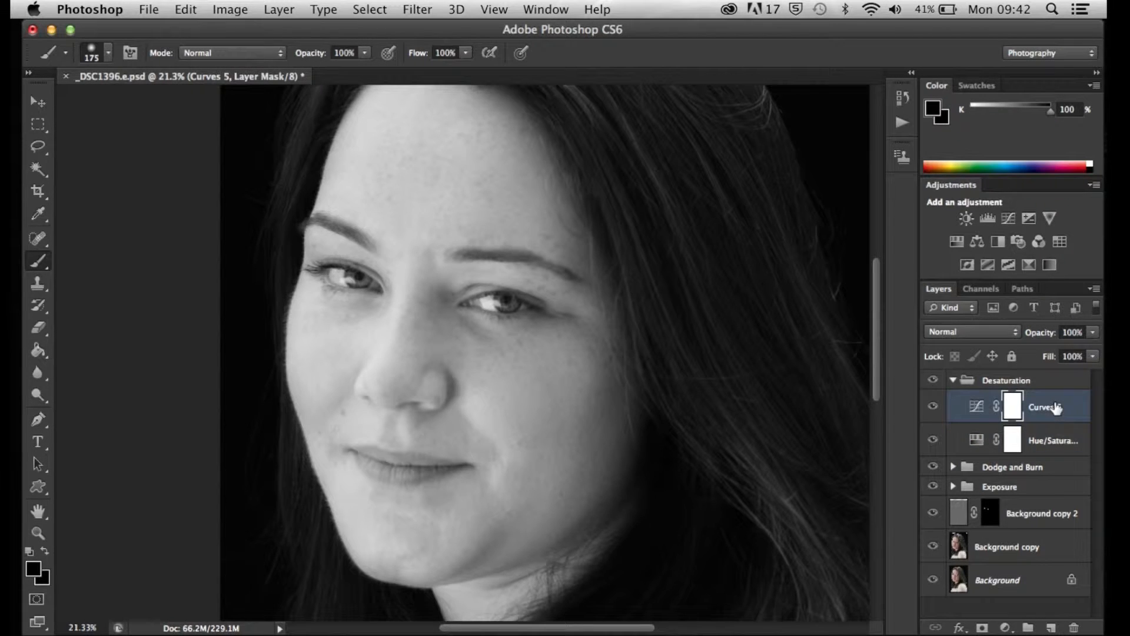
left_click(976, 409)
double_click(976, 409)
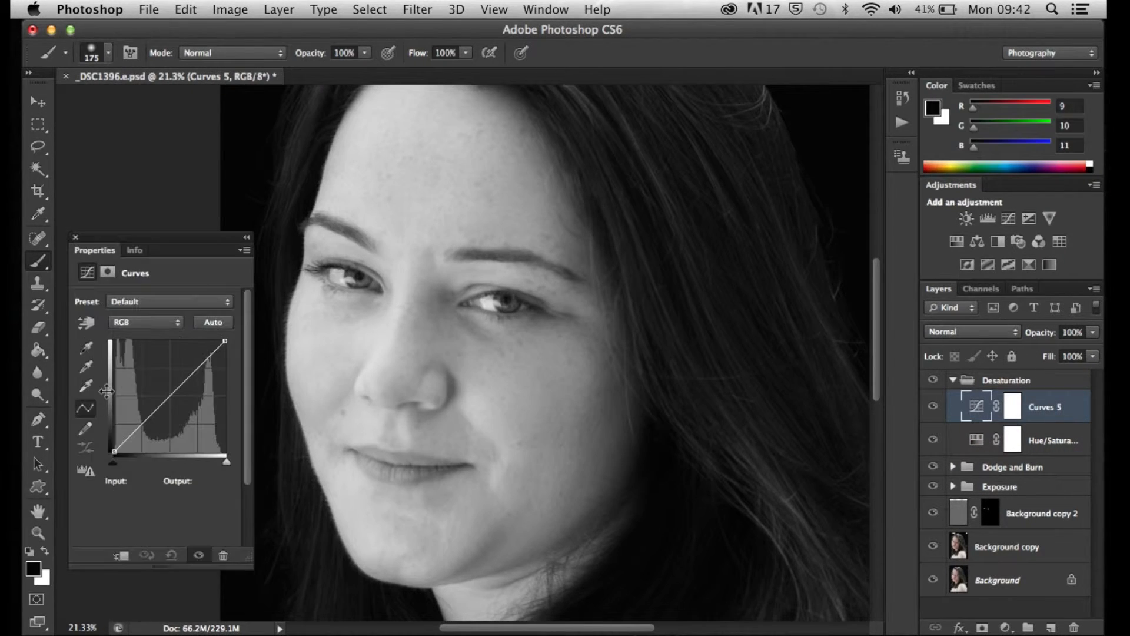
left_click_drag(190, 376, 161, 422)
left_click(186, 372)
left_click_drag(186, 371, 193, 378)
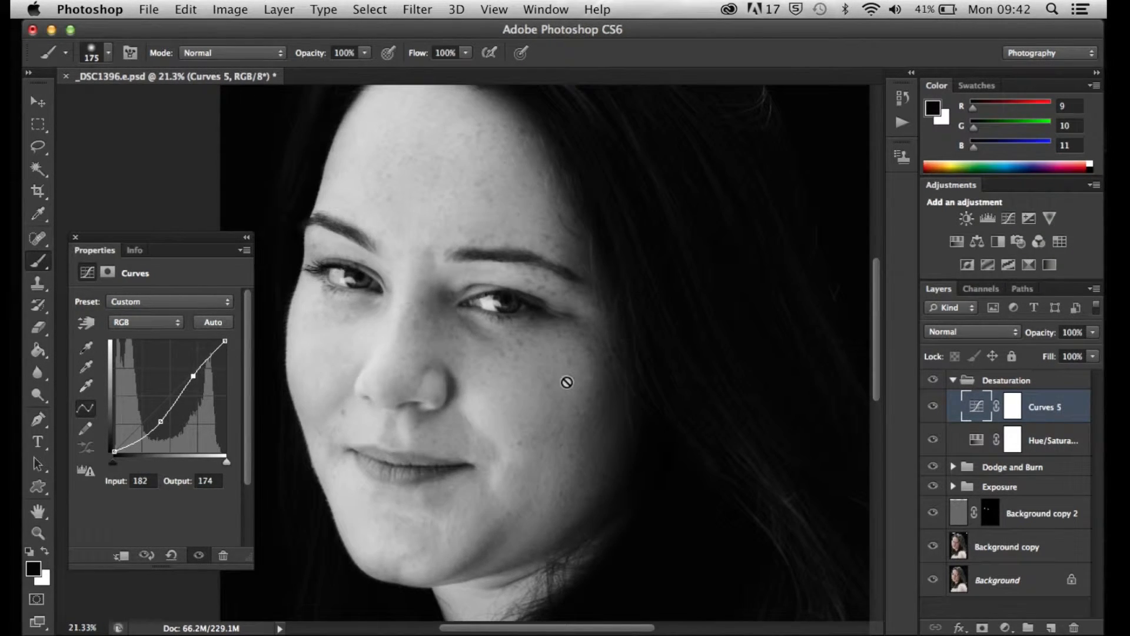
Strengthen the Curves 5 contrast by moving the lower curve point to input 115, output 57, and slightly lowering the upper point
scroll(590, 371, "up", 5)
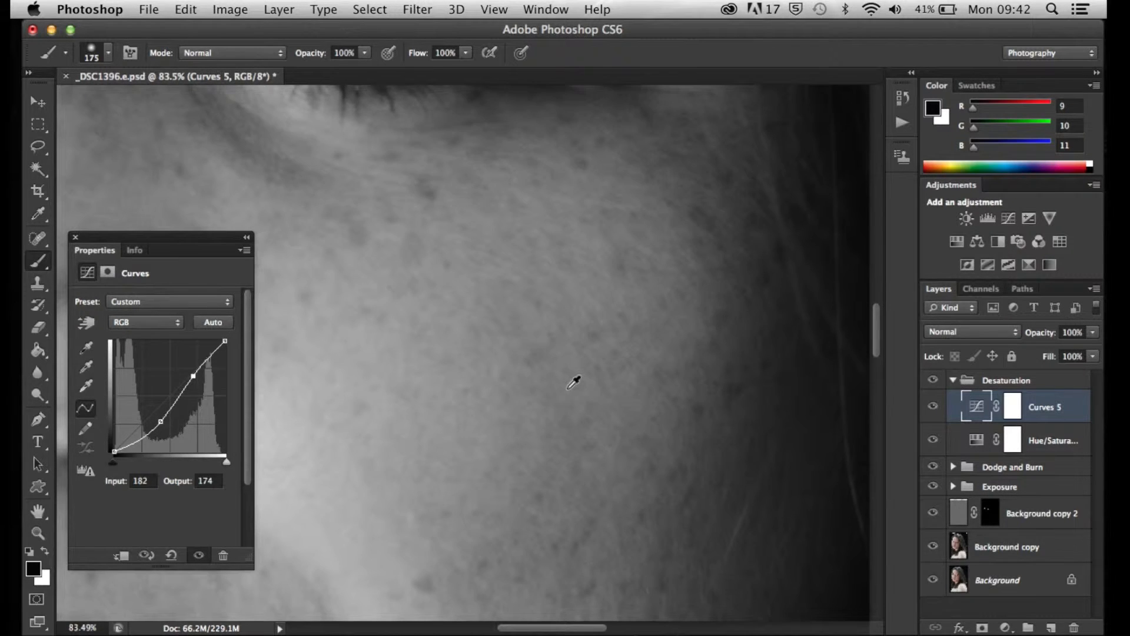
scroll(575, 379, "down", 3)
scroll(469, 276, "up", 4)
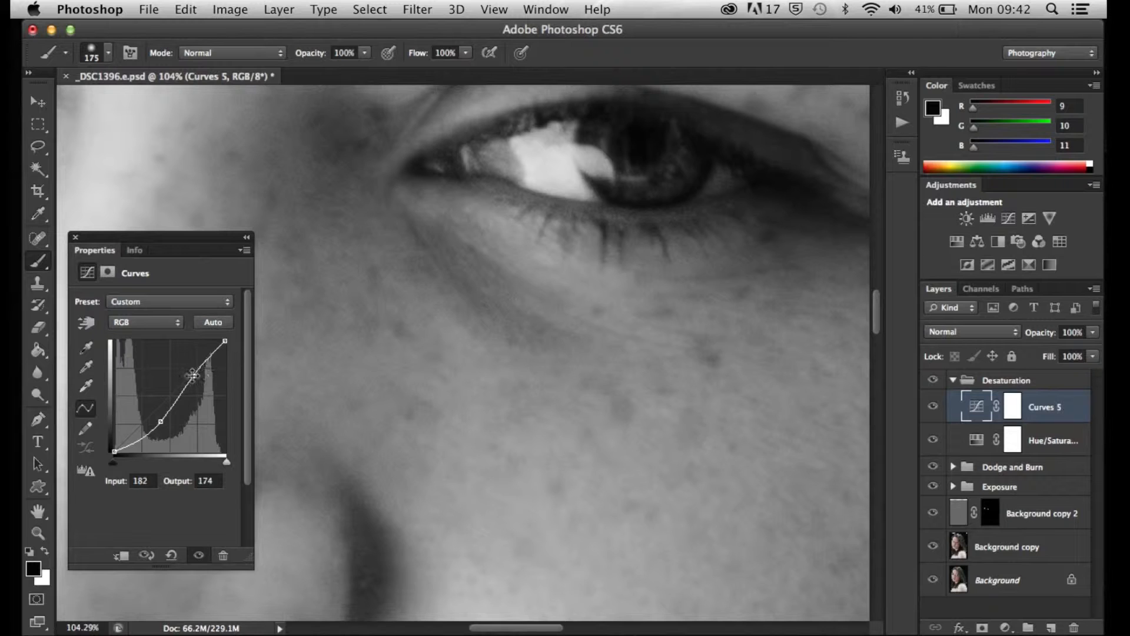
left_click_drag(194, 376, 193, 377)
left_click_drag(161, 421, 164, 427)
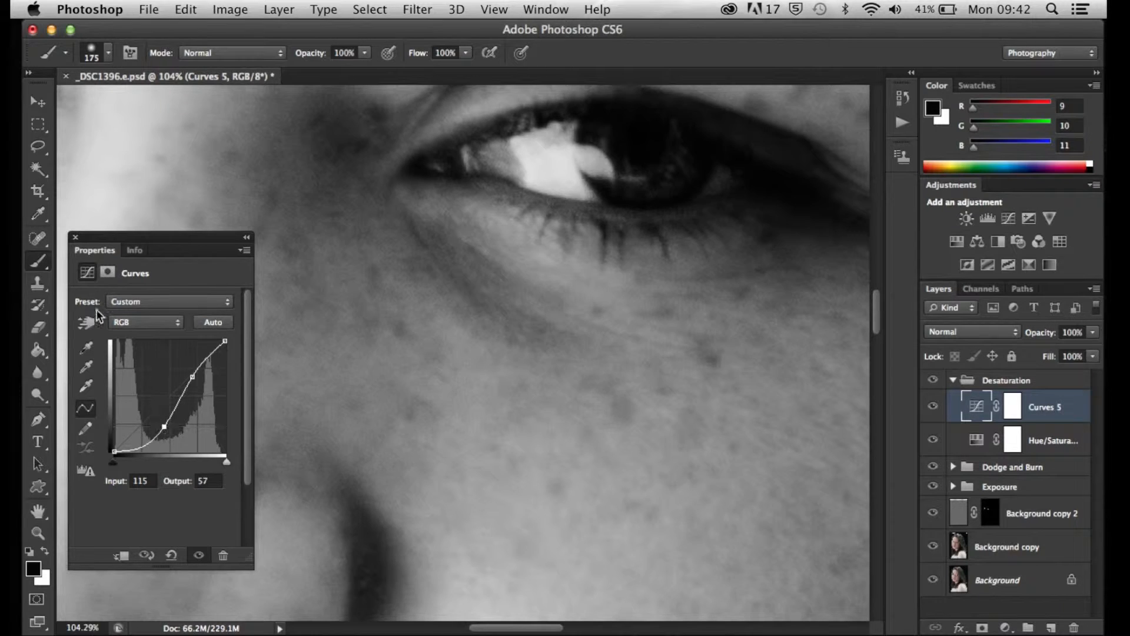
left_click(77, 239)
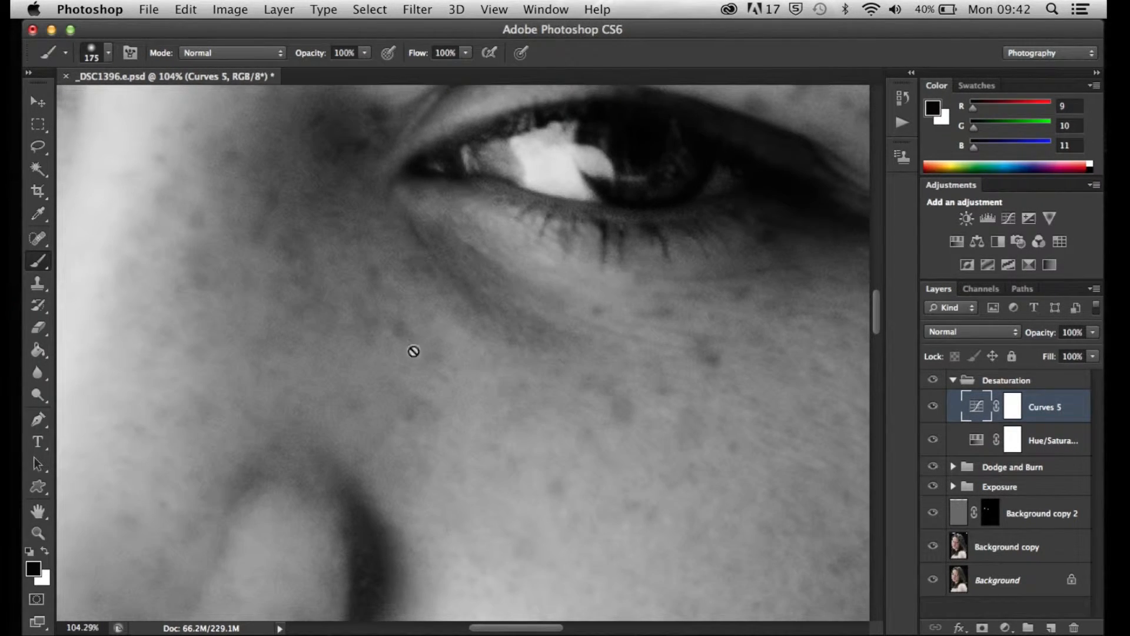
Collapse the Desaturation group and compare the whole portrait with the group hidden and shown, leaving it visible
scroll(486, 370, "down", 1)
scroll(486, 370, "down", 5)
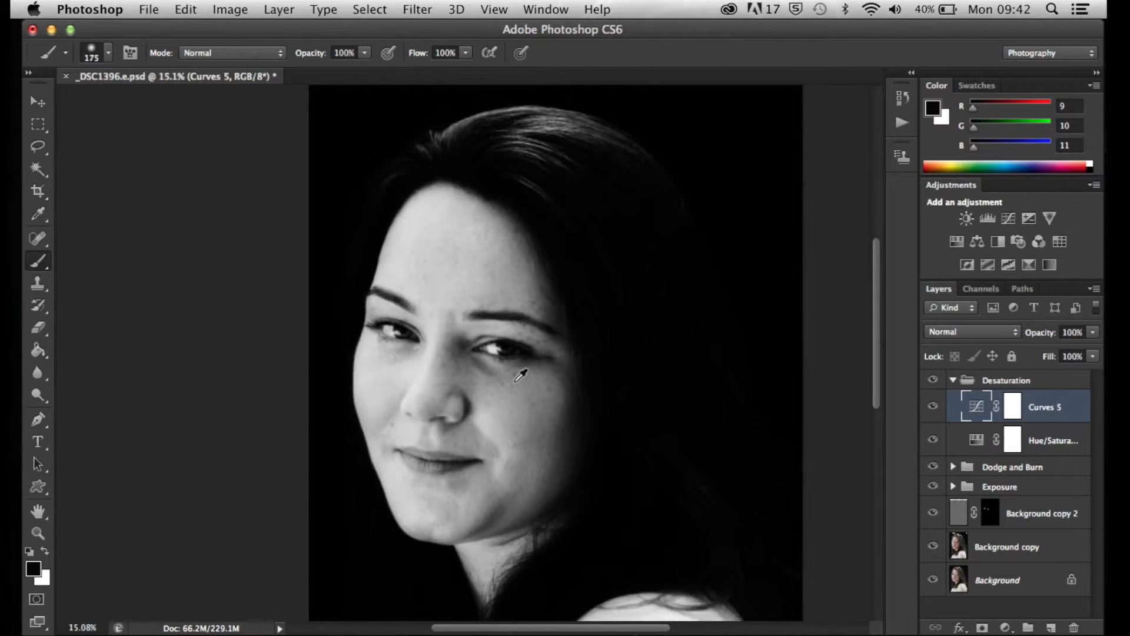
scroll(555, 375, "down", 1)
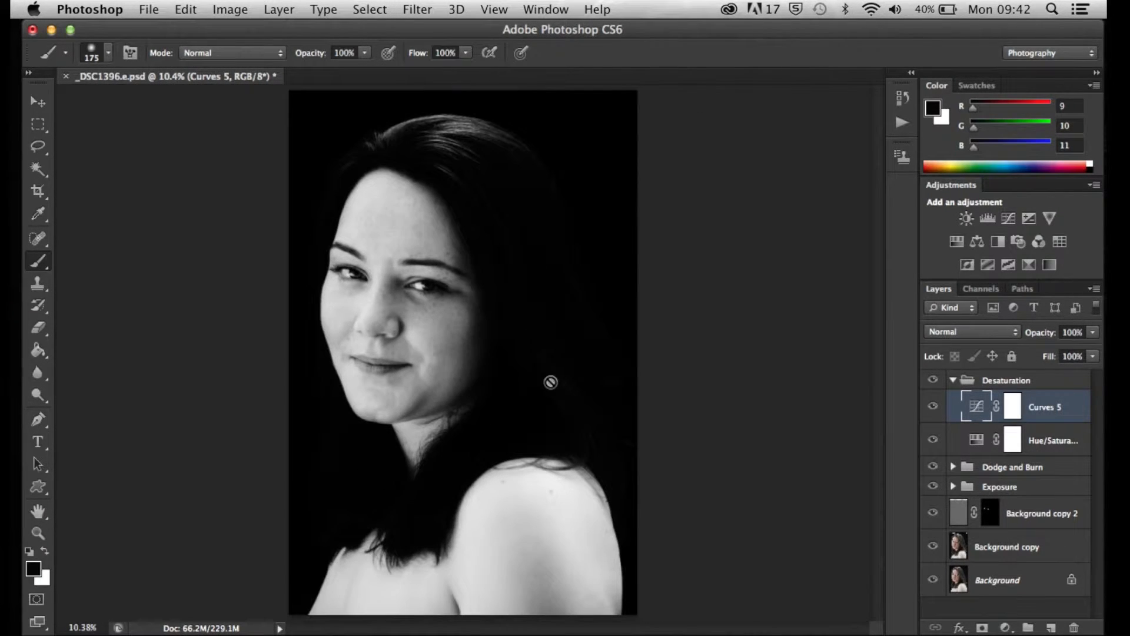
left_click(1034, 380)
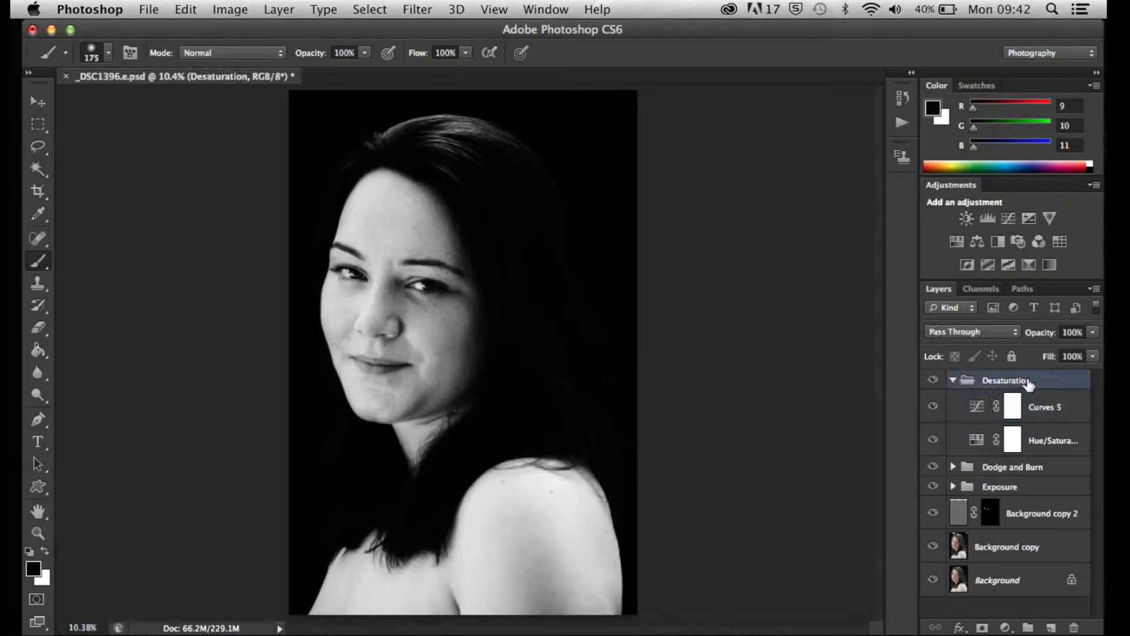
left_click(952, 381)
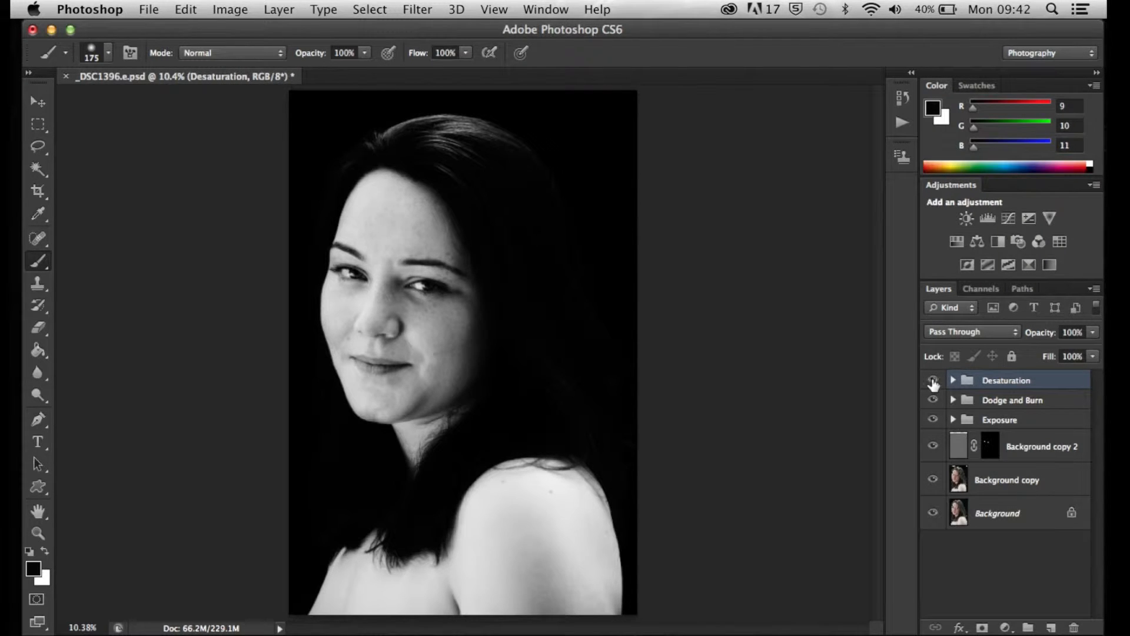
left_click(933, 382)
left_click(933, 381)
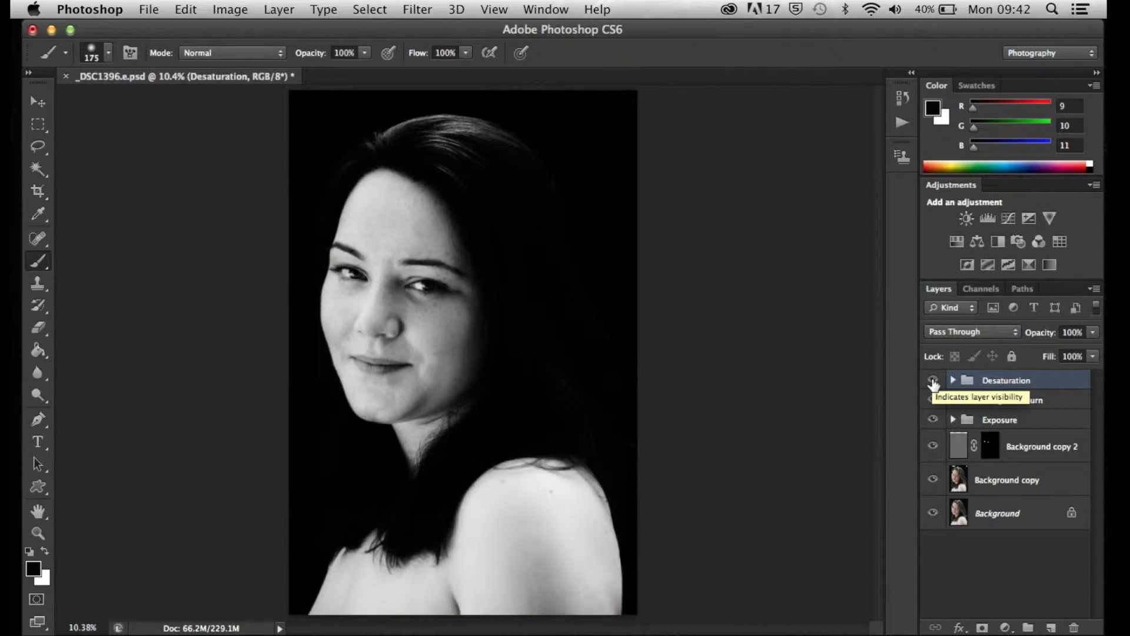
left_click(933, 382)
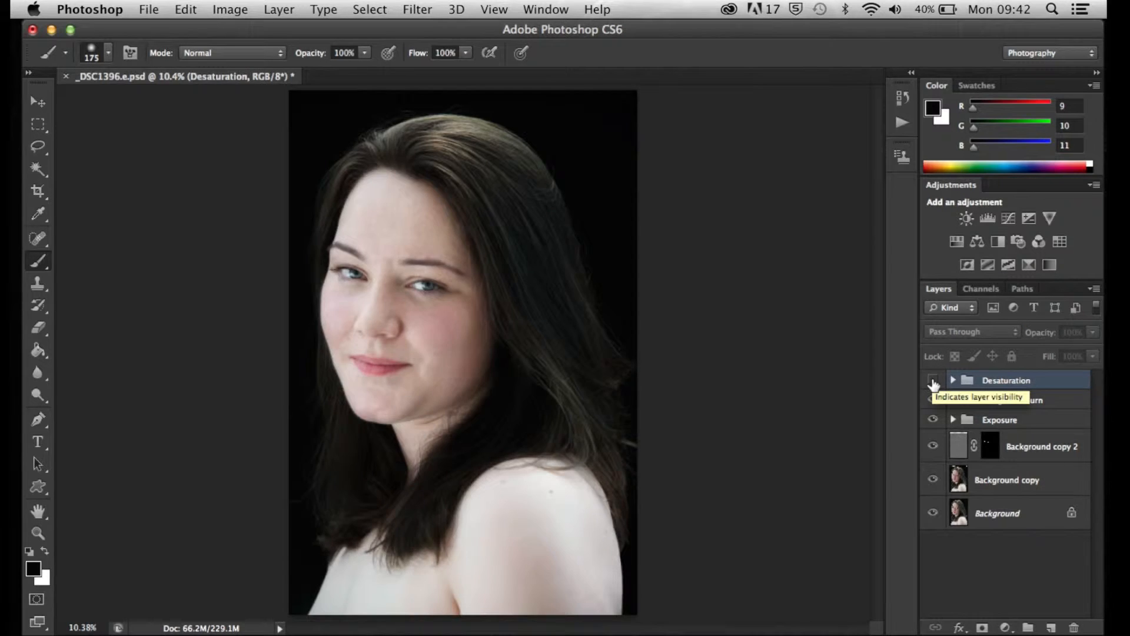
left_click(933, 381)
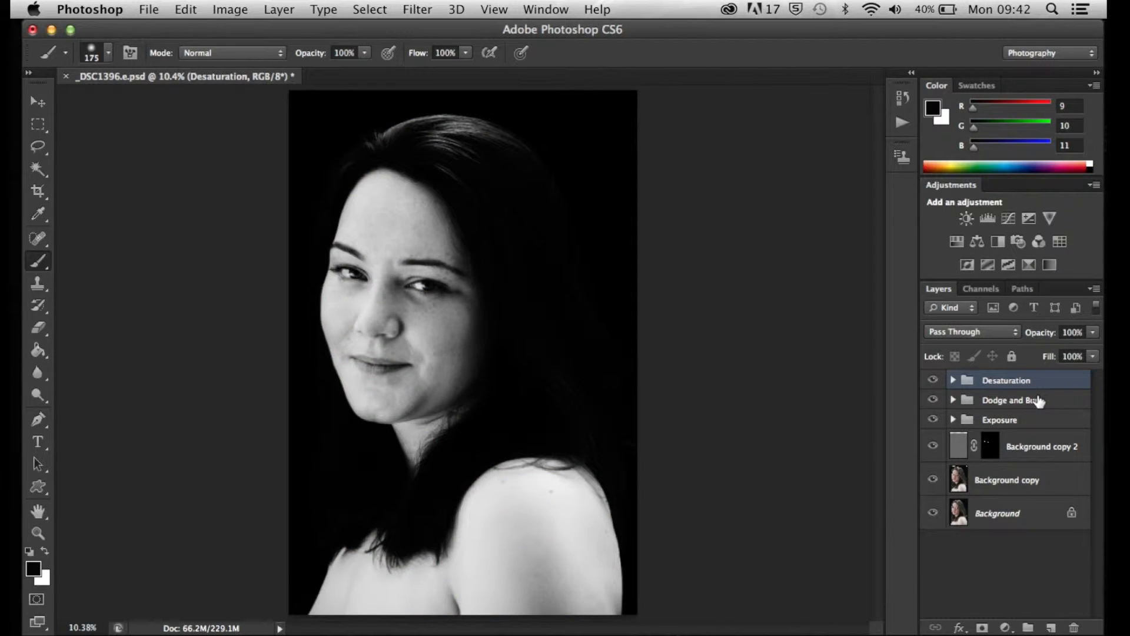
Target the Dodge layer's mask inside the Dodge and Burn group, with white as the foreground colour
left_click(1037, 400)
left_click(953, 401)
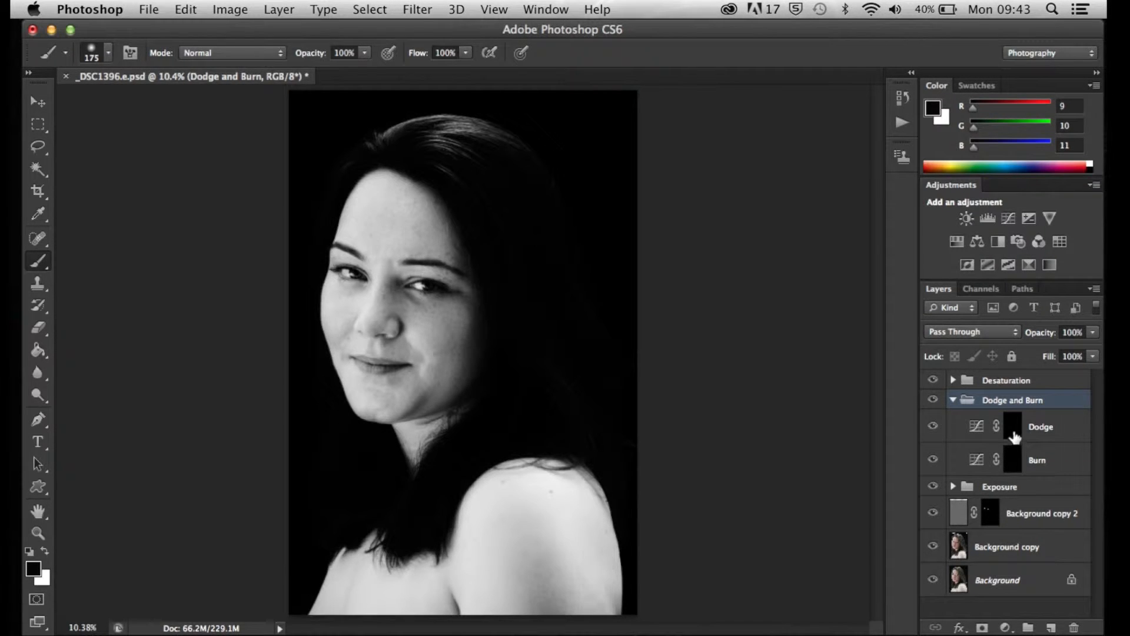
left_click(1013, 435)
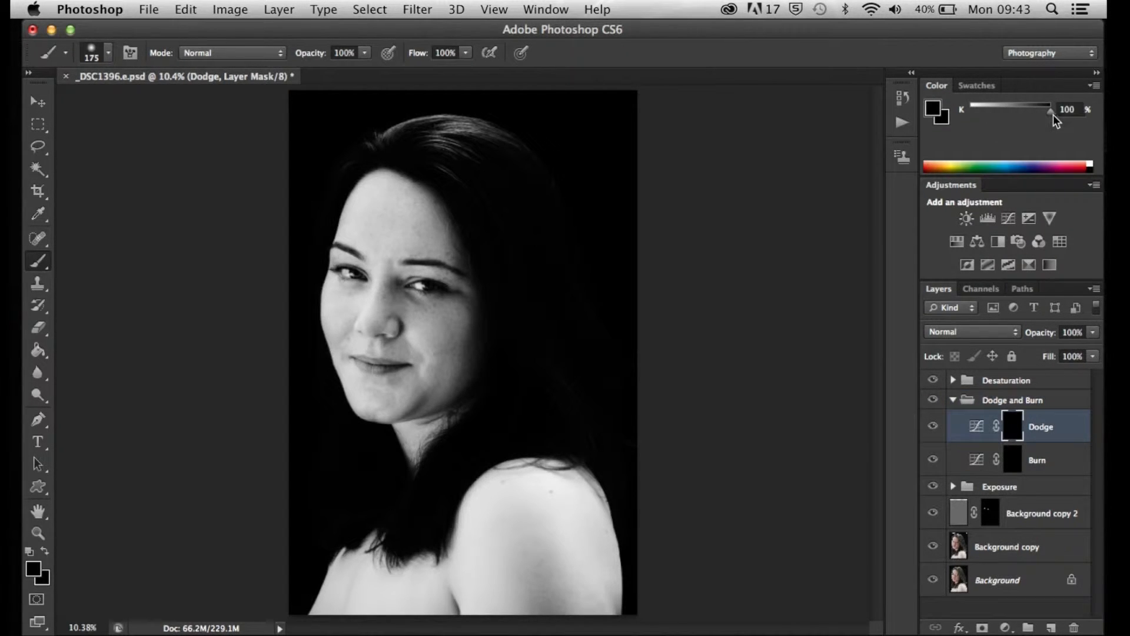
key("d")
Set the brush to 5% opacity, 50% flow and 10% hardness
left_click(336, 53)
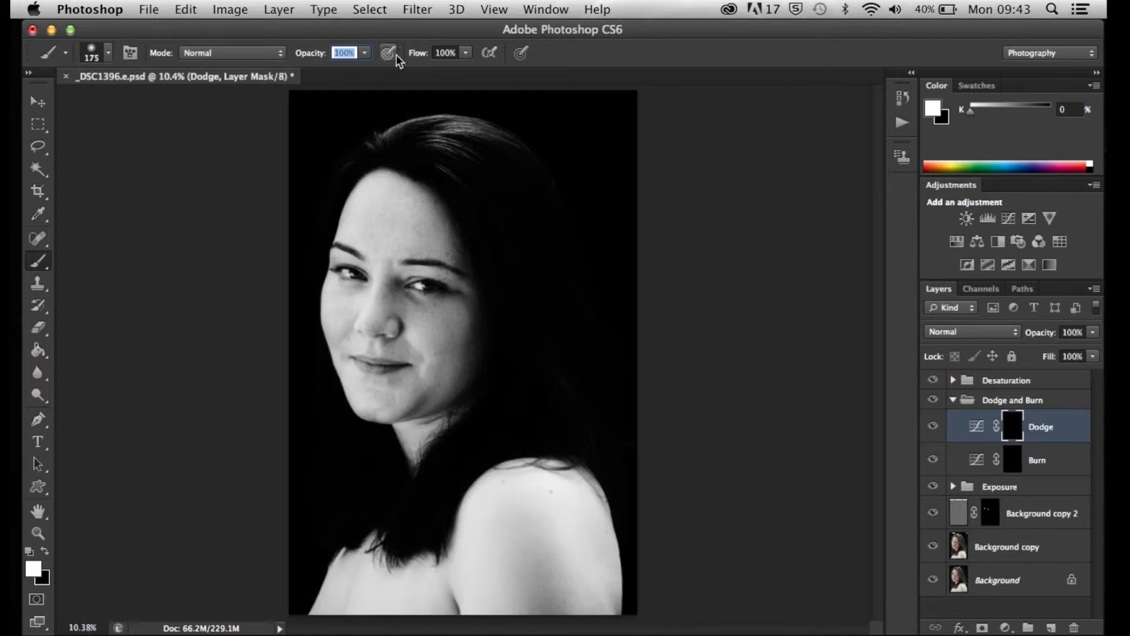
type("5")
key("Return")
left_click(436, 53)
type("50")
key("Return")
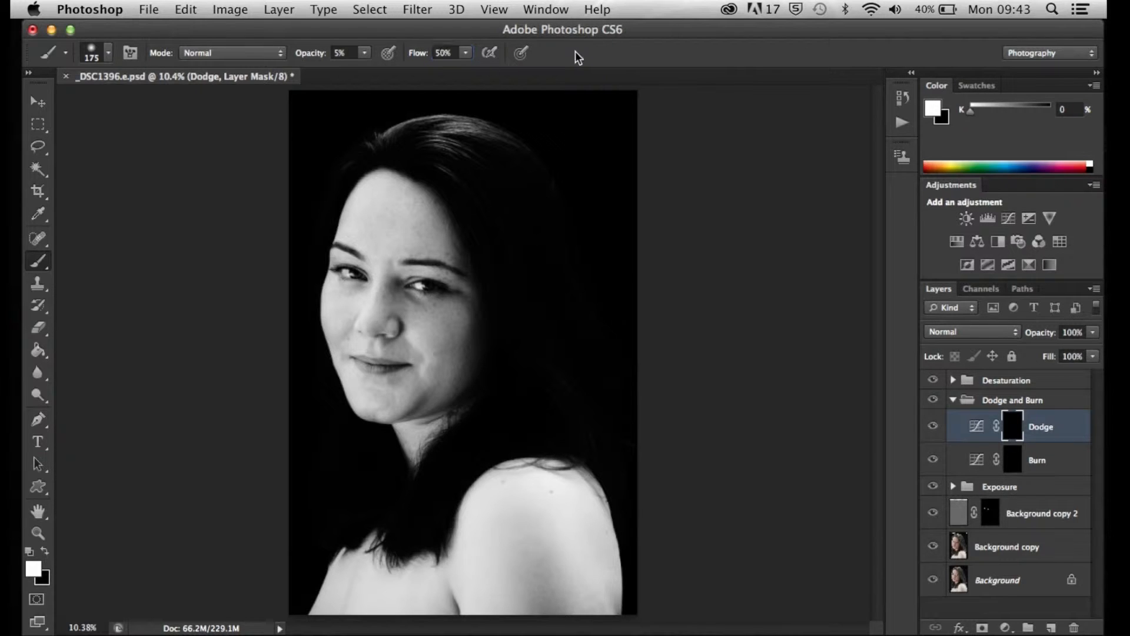
left_click(108, 51)
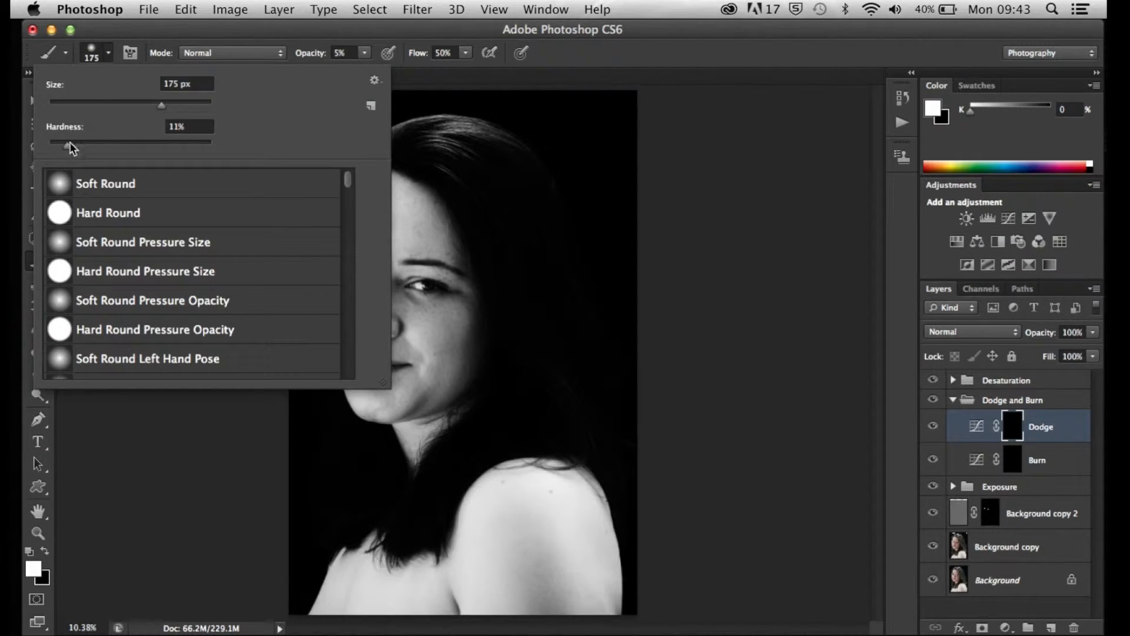
left_click_drag(70, 147, 62, 147)
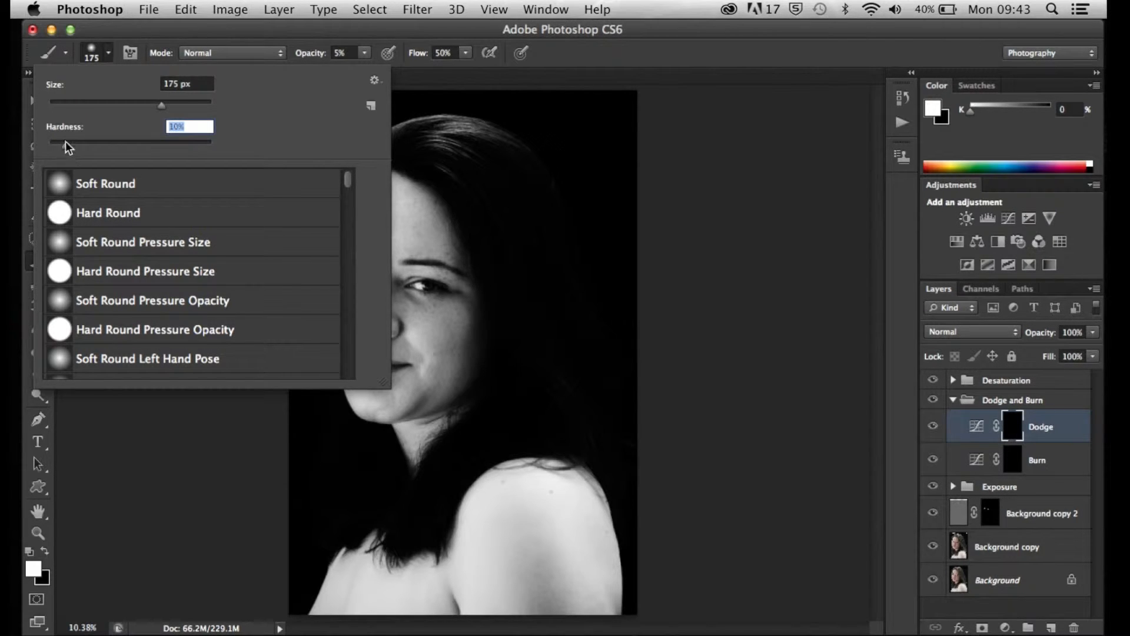
left_click(106, 51)
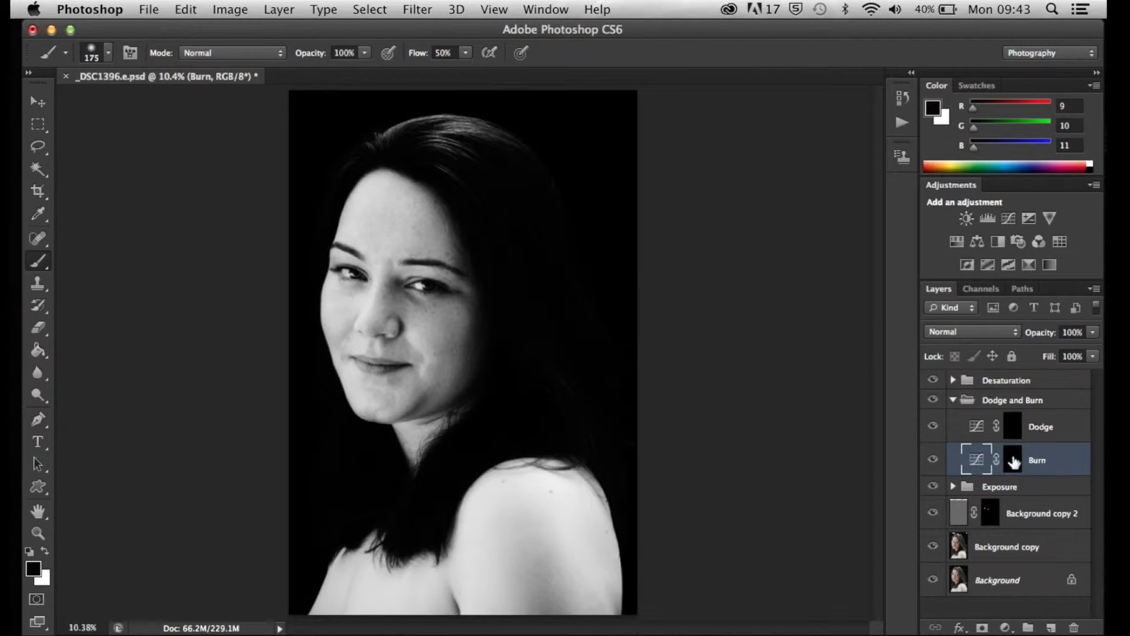
Test a white brush stroke at 100% opacity on the cheek in the Burn mask and in the Dodge mask, undoing each
left_click(1013, 458)
key("x")
left_click_drag(420, 307, 432, 352)
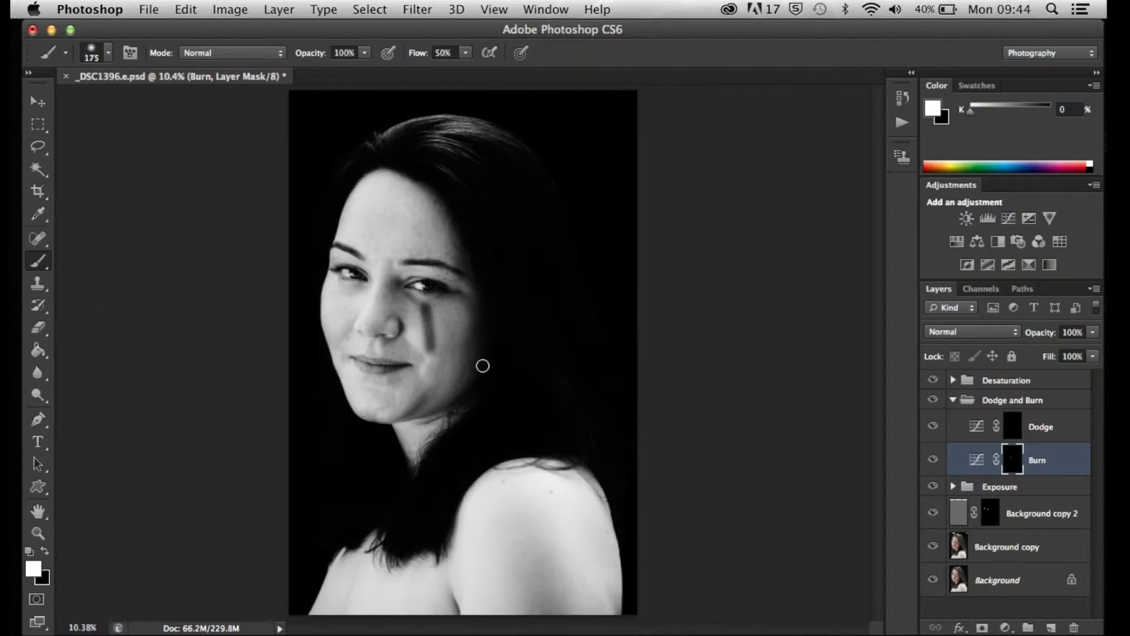
key("super+z")
left_click(1011, 425)
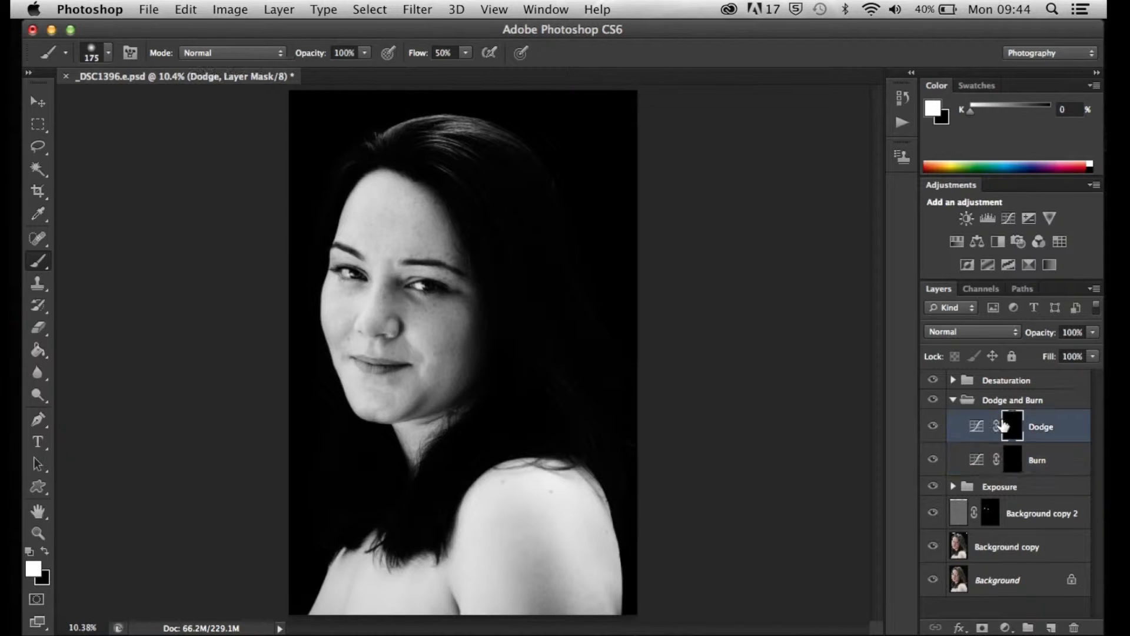
left_click_drag(427, 300, 438, 358)
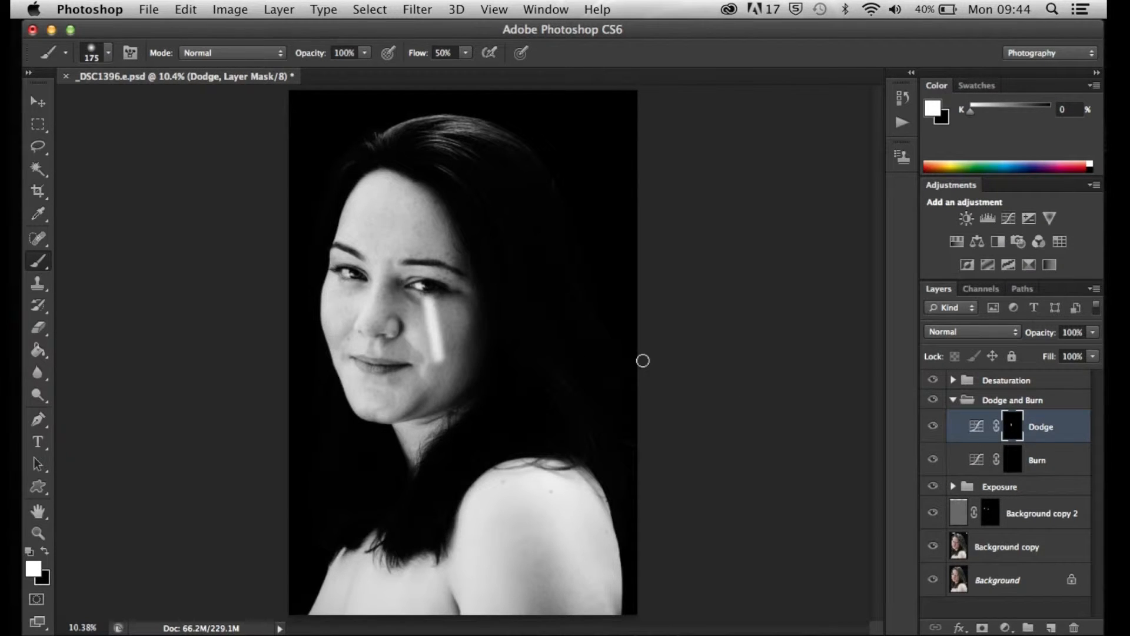
key("super+z")
Set the brush opacity to 5% for painting on the Dodge mask
left_click(334, 50)
type("5")
key("Return")
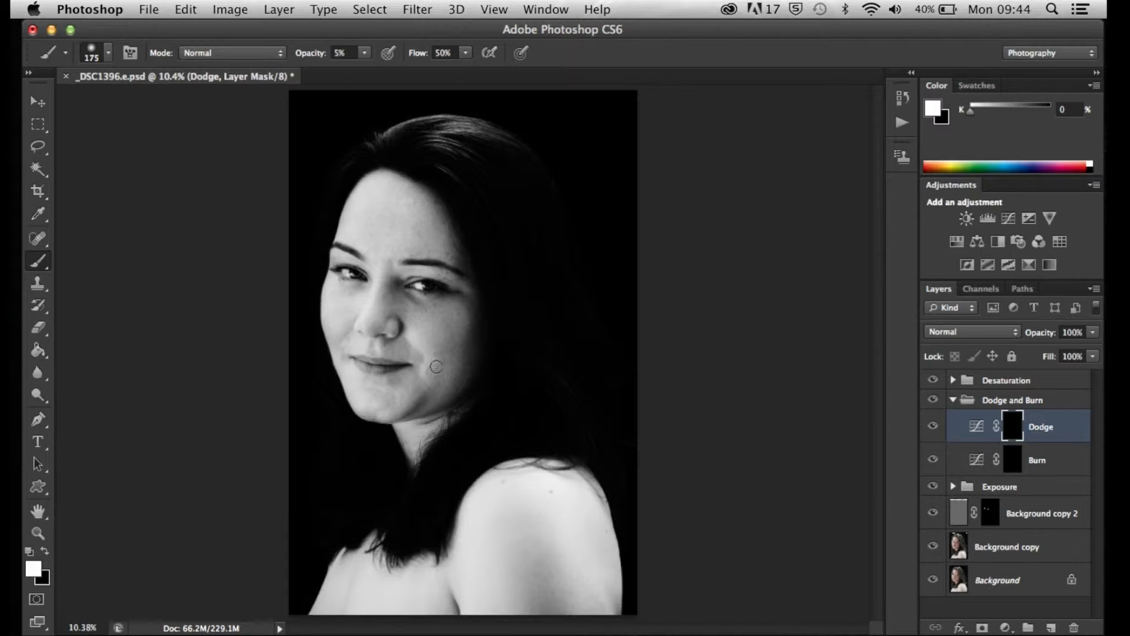
Lighten the thin dark crease below the inner corner of the eye on the Dodge mask with a 4 px brush
scroll(421, 316, "up", 10)
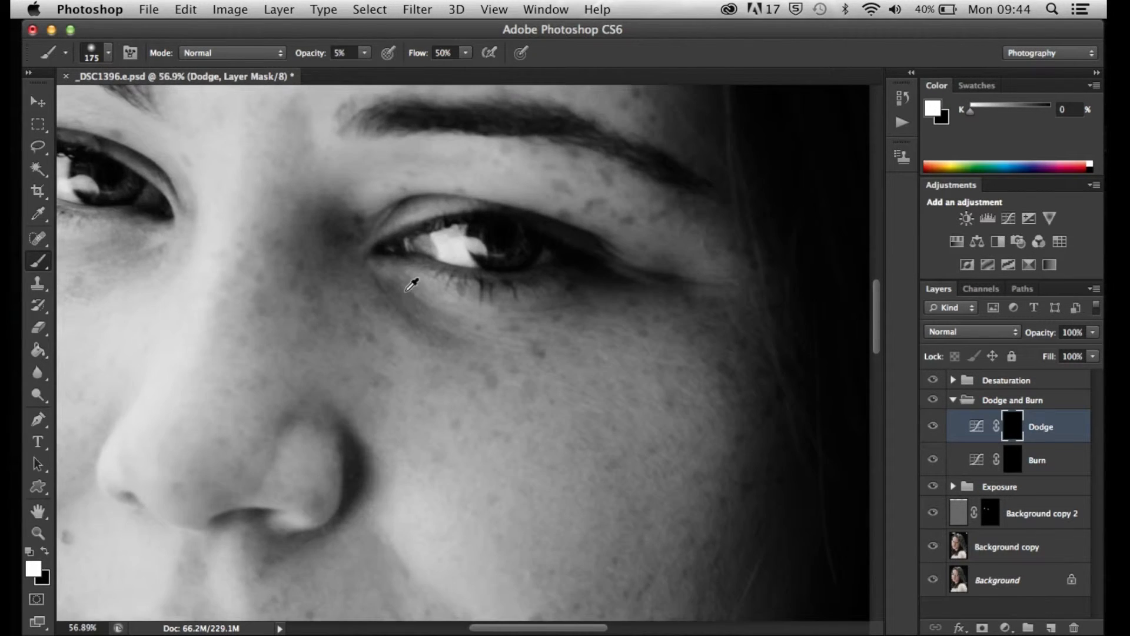
scroll(394, 319, "up", 10)
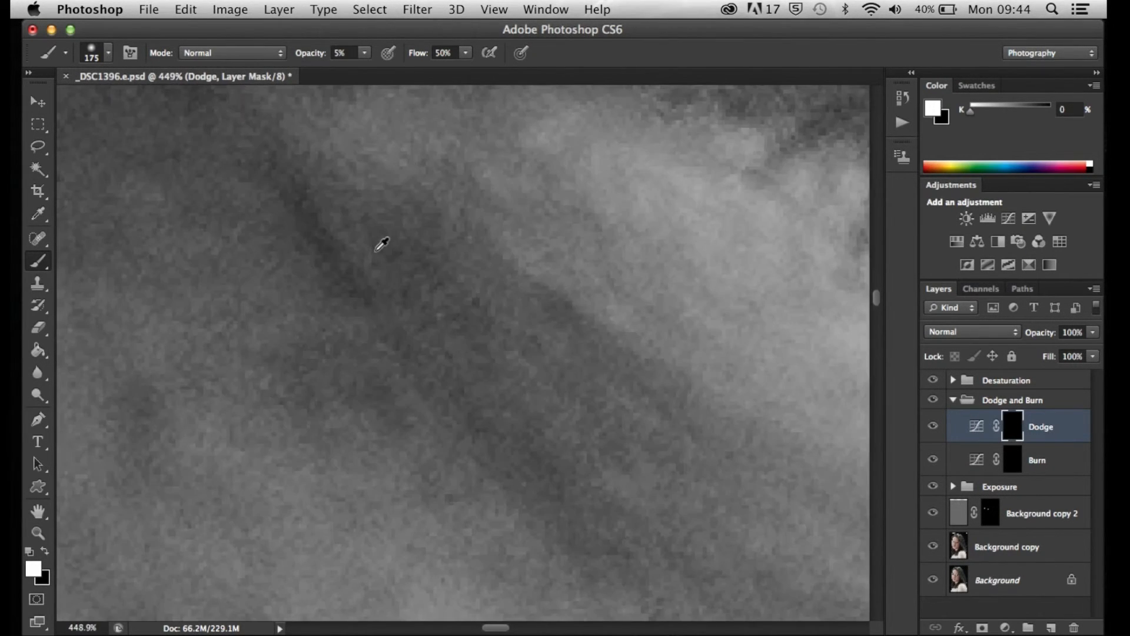
scroll(334, 237, "down", 3)
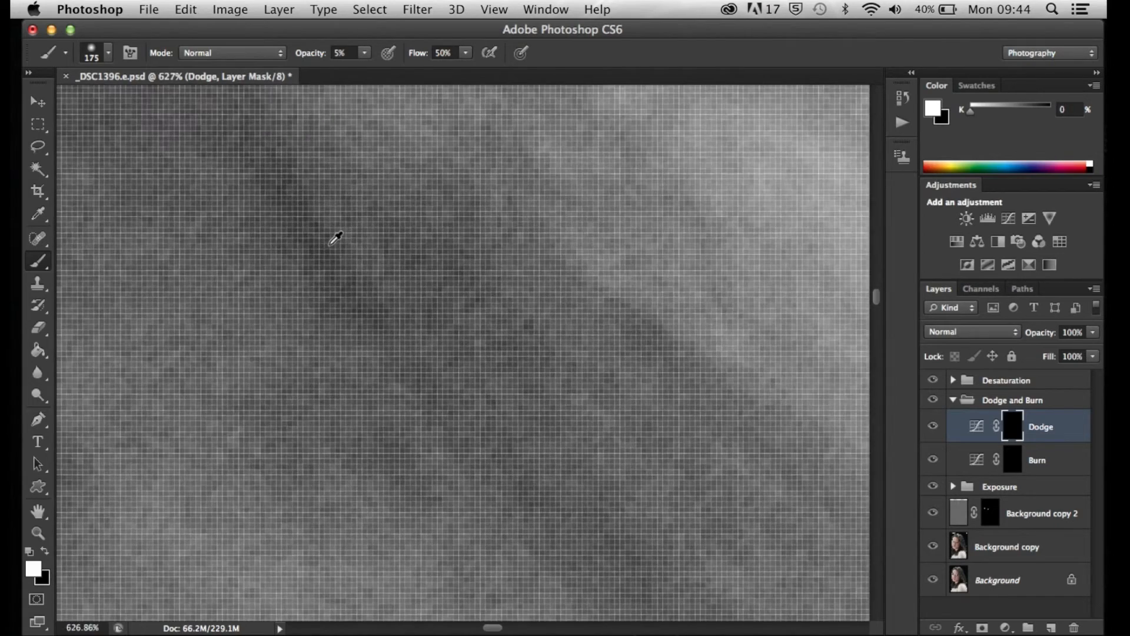
scroll(334, 237, "down", 2)
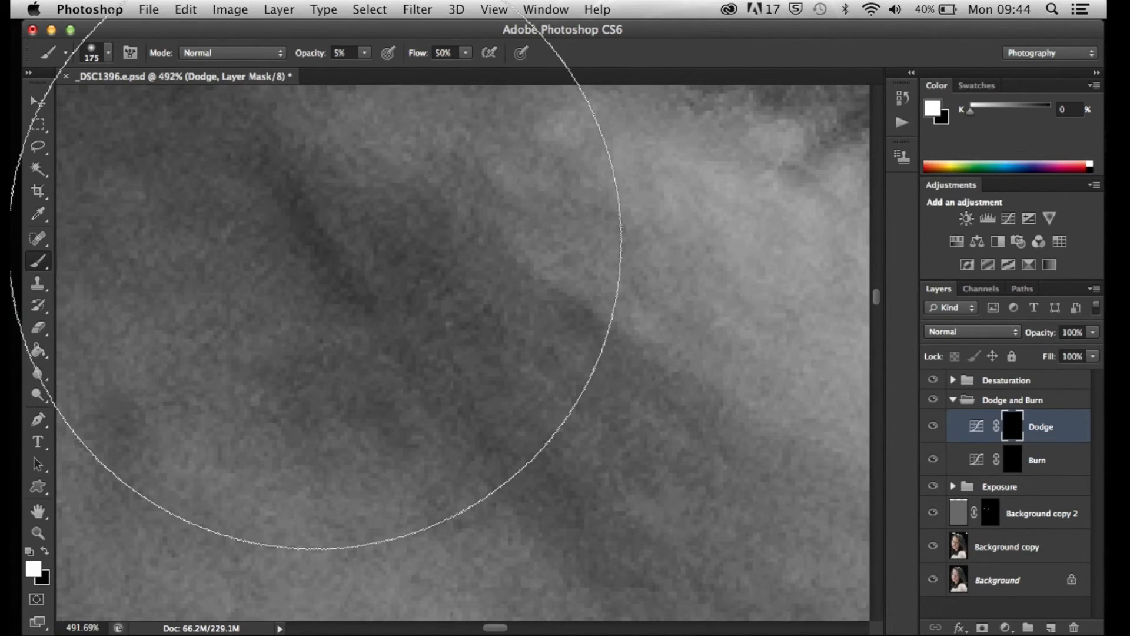
key("bracketleft")
key("bracketleft")
key("bracketleft")
key("bracketleft")
key("bracketleft")
key("bracketleft")
key("bracketleft")
key("bracketleft")
key("bracketleft")
key("bracketleft")
key("bracketleft")
key("bracketleft")
key("bracketleft")
key("bracketleft")
key("bracketleft")
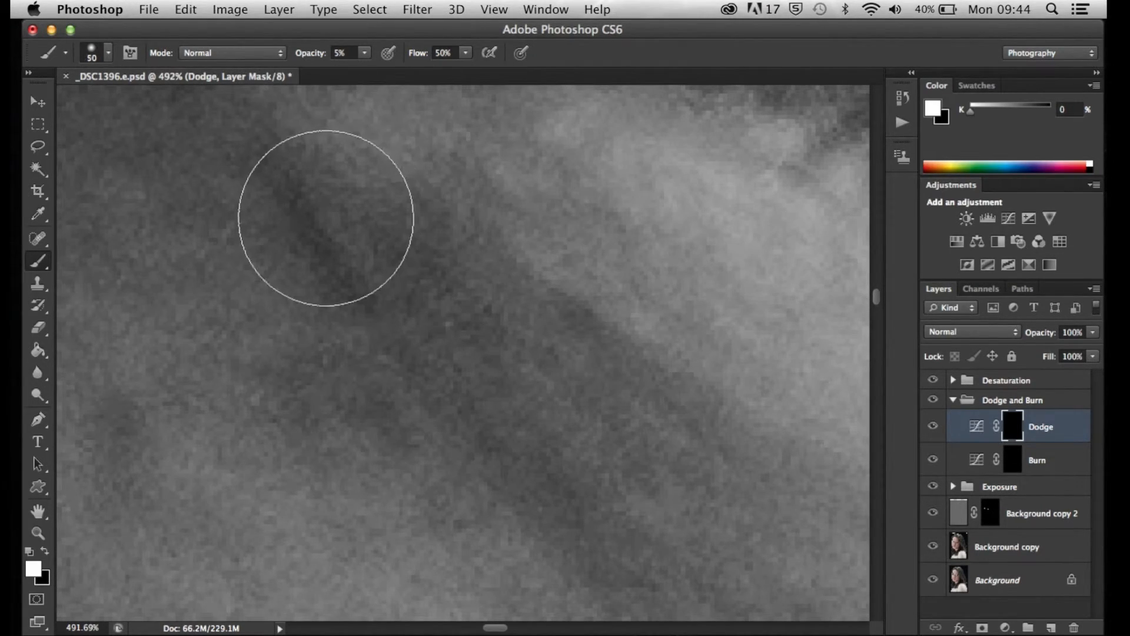
key("bracketleft")
key("bracketleft")
key("bracketleft")
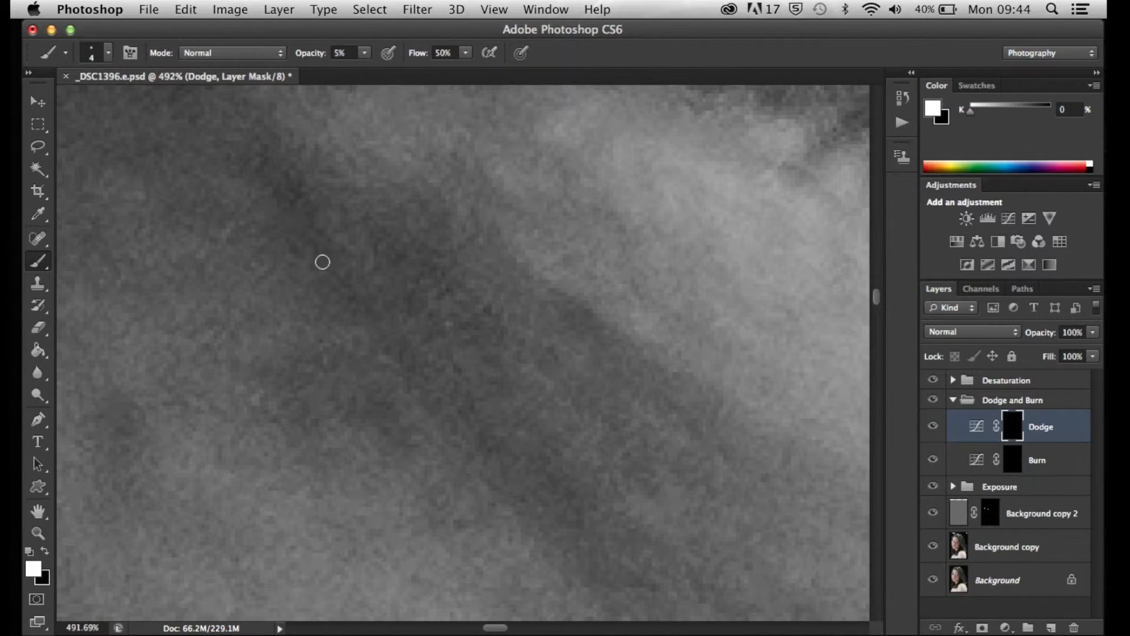
left_click_drag(286, 174, 373, 304)
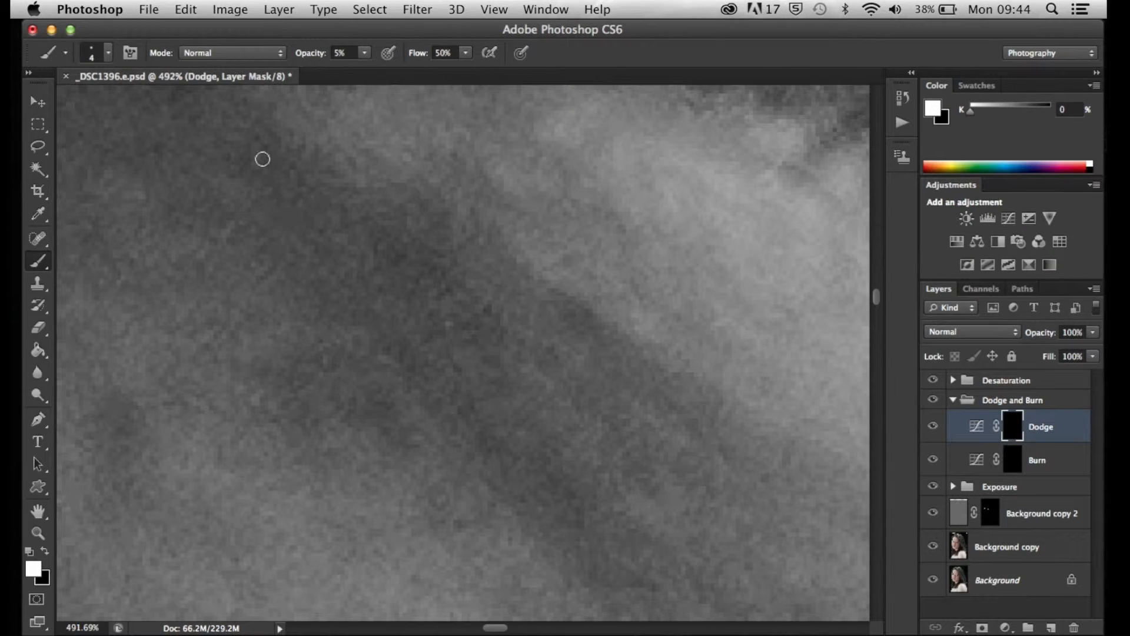
Lighten the broader dark area beneath the inner corner of the eye on the Dodge mask with a 20 px brush
scroll(308, 233, "down", 10)
scroll(313, 225, "up", 8)
key("bracketright")
key("bracketright")
key("bracketright")
key("bracketright")
key("bracketright")
key("bracketright")
key("bracketright")
key("bracketright")
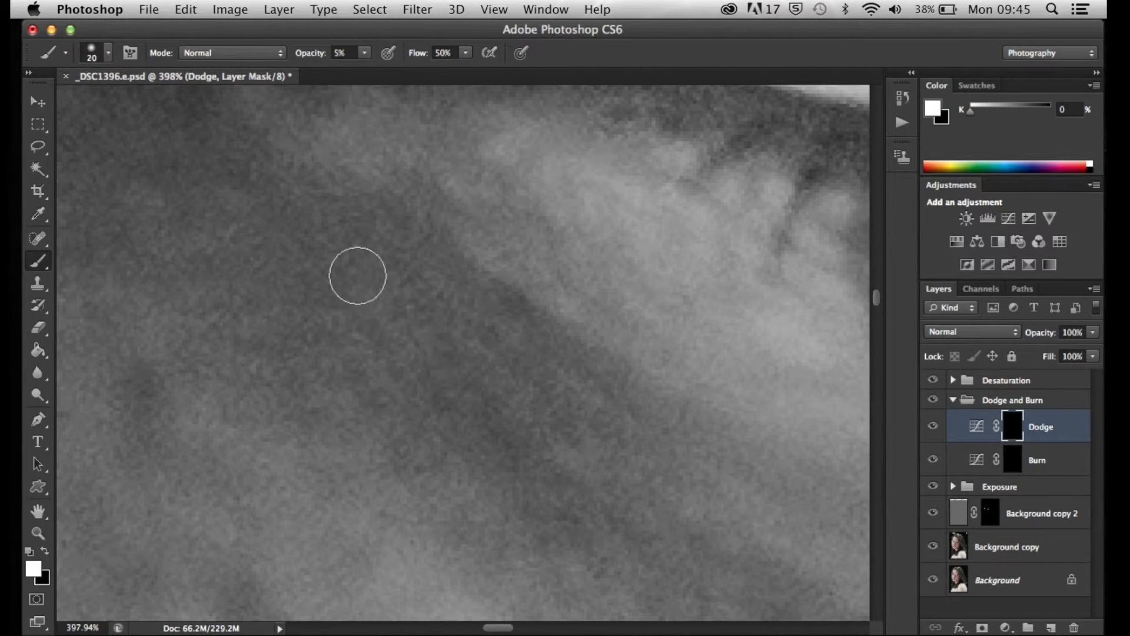
scroll(589, 418, "down", 3)
scroll(593, 433, "up", 1)
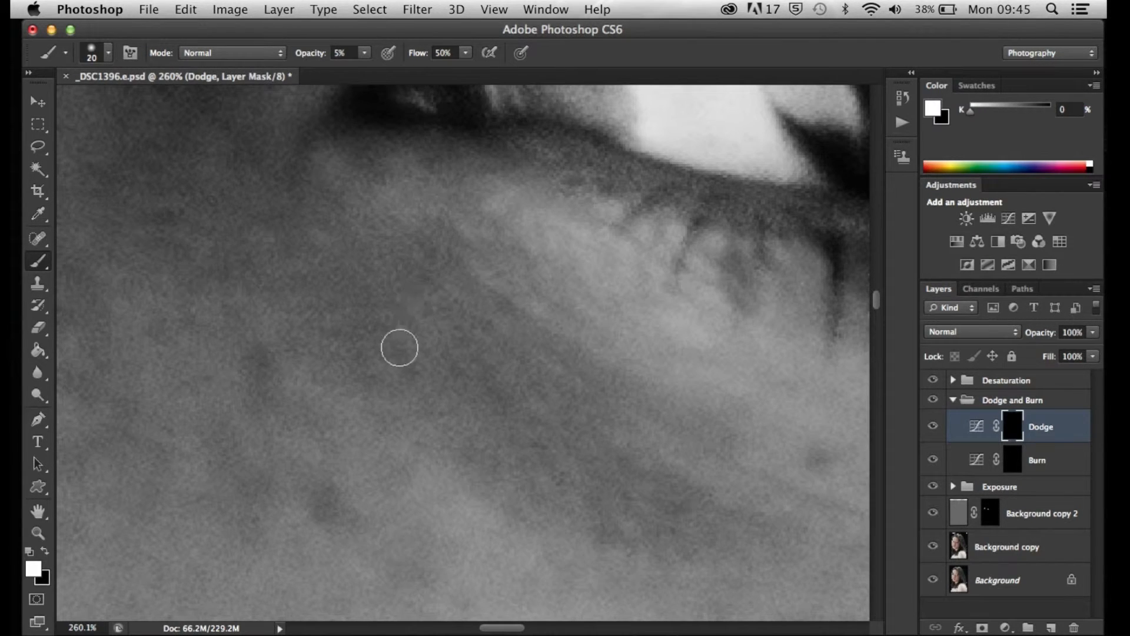
scroll(636, 342, "down", 5)
scroll(637, 342, "down", 2)
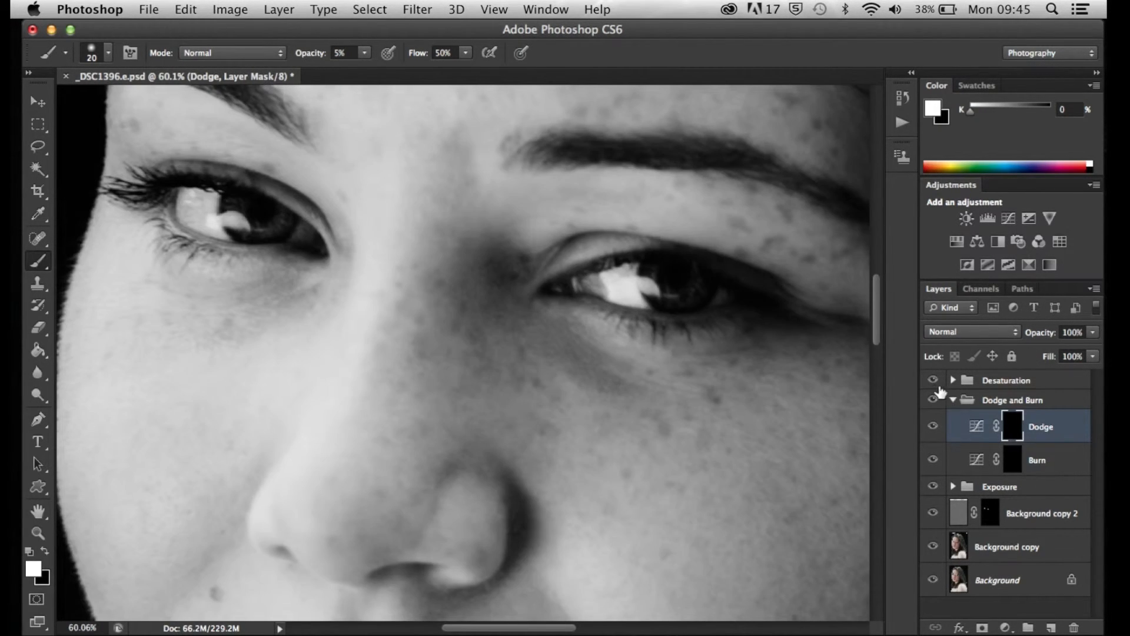
Compare the face with and without the Dodge layer, in high-contrast grayscale and in colour with the Desaturation group hidden
left_click(933, 428)
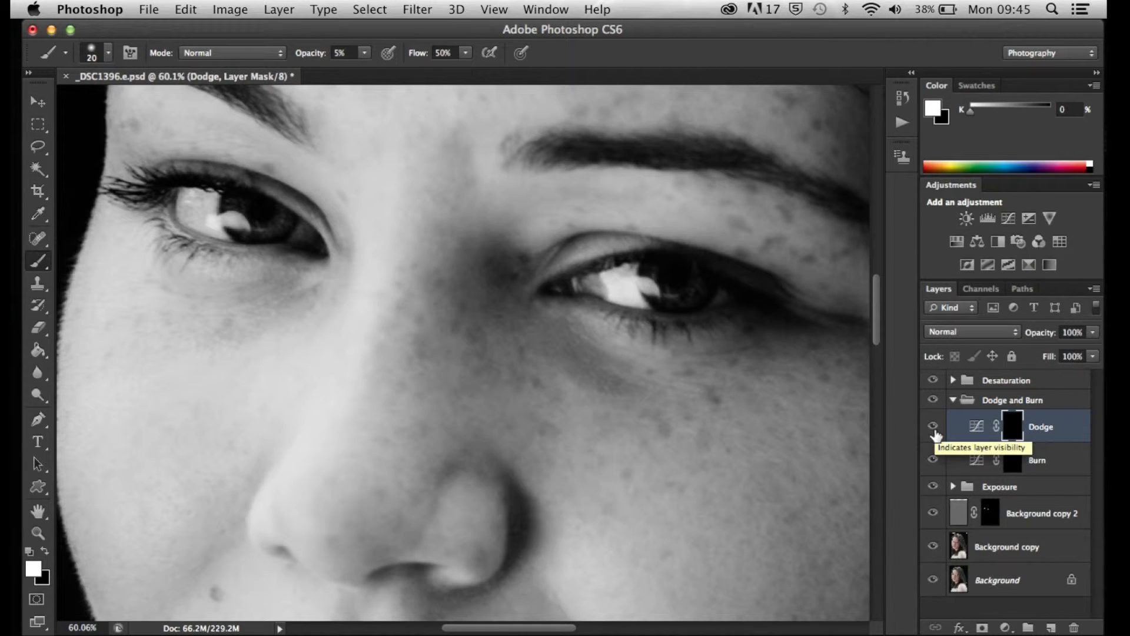
left_click(934, 429)
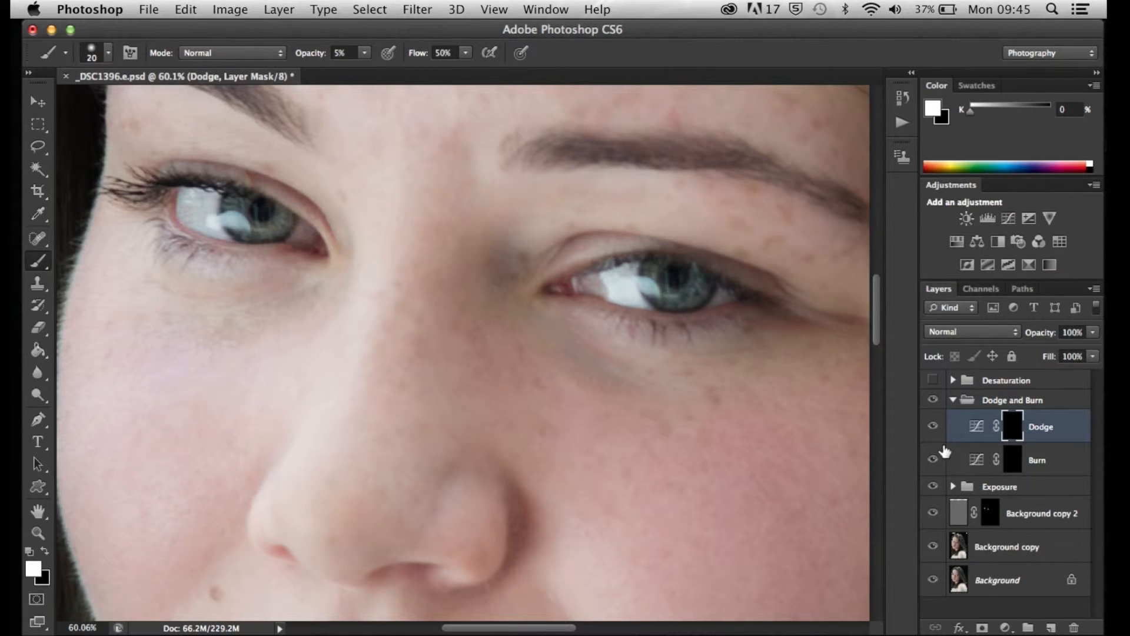
left_click(933, 429)
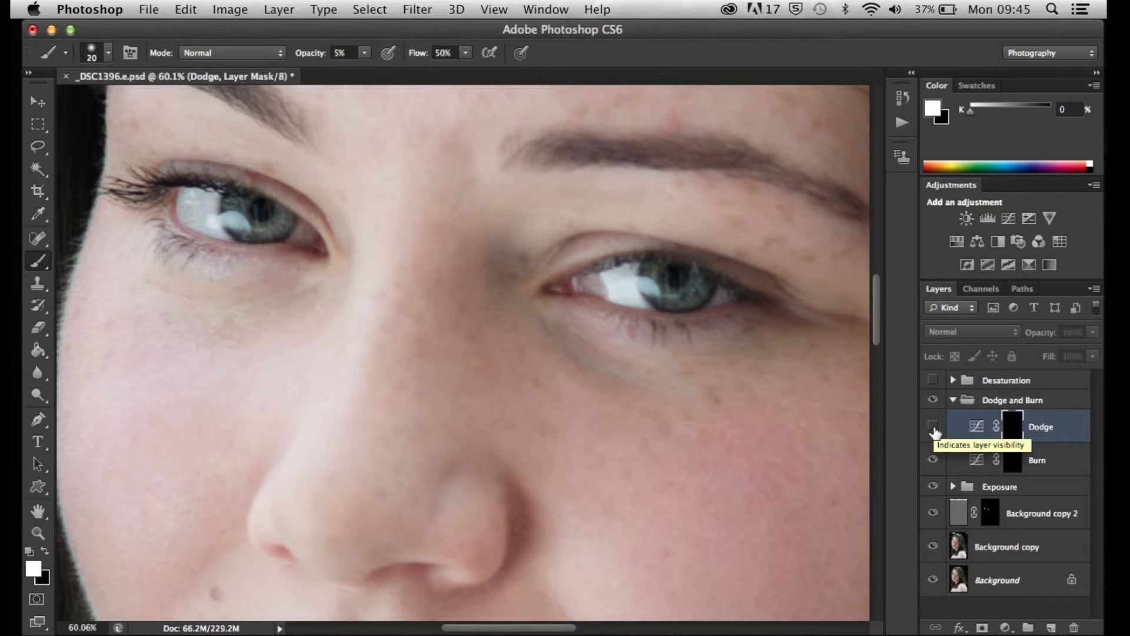
left_click(934, 429)
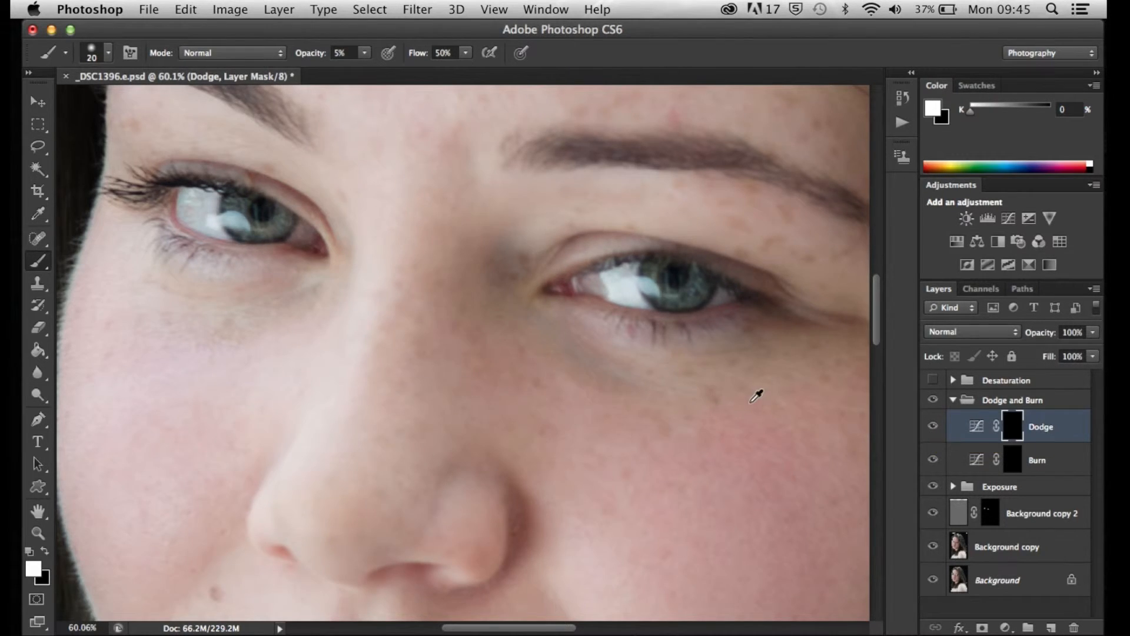
scroll(755, 396, "down", 3)
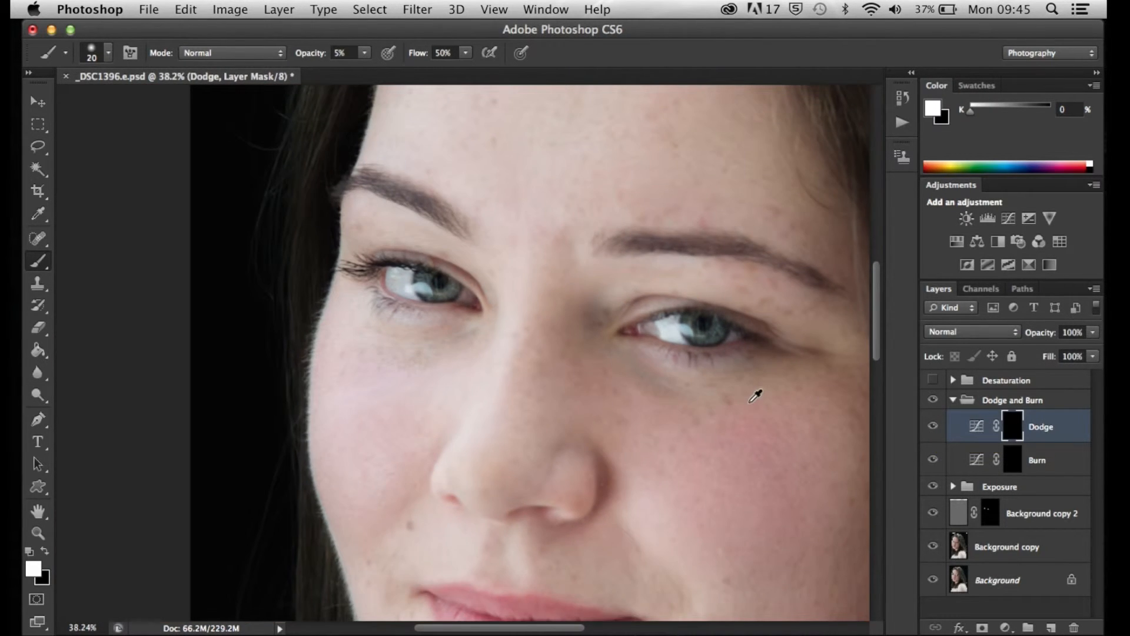
left_click(934, 427)
left_click(934, 426)
scroll(785, 354, "down", 3)
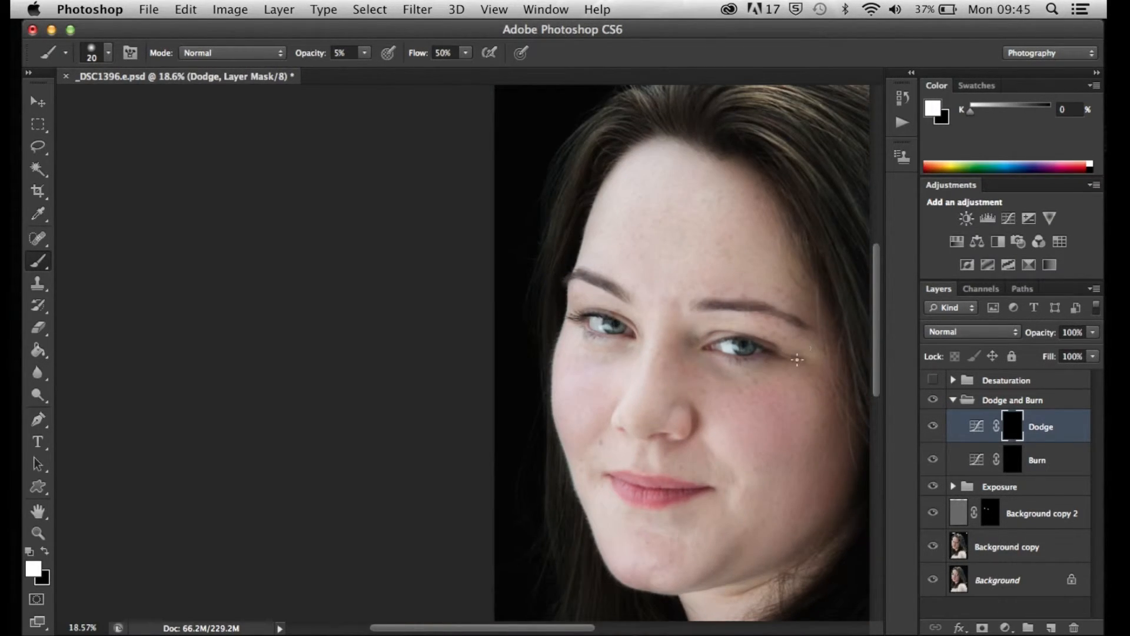
scroll(744, 371, "down", 4)
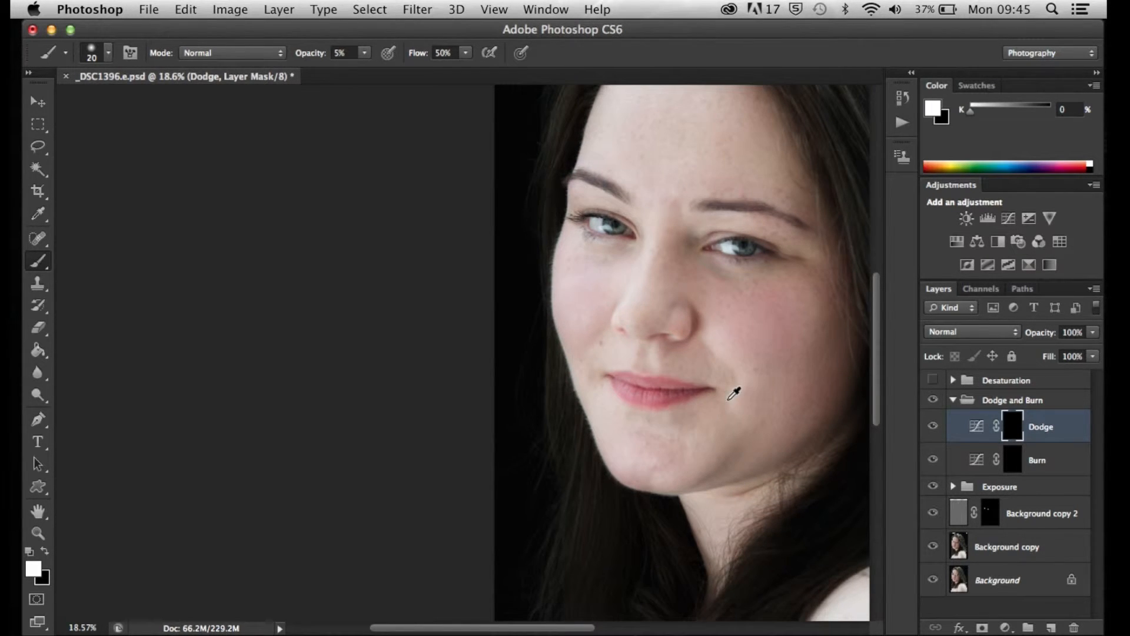
Show the Desaturation group again and darken the bright outer cheek on the Burn mask with a 200 px brush
scroll(592, 271, "up", 4)
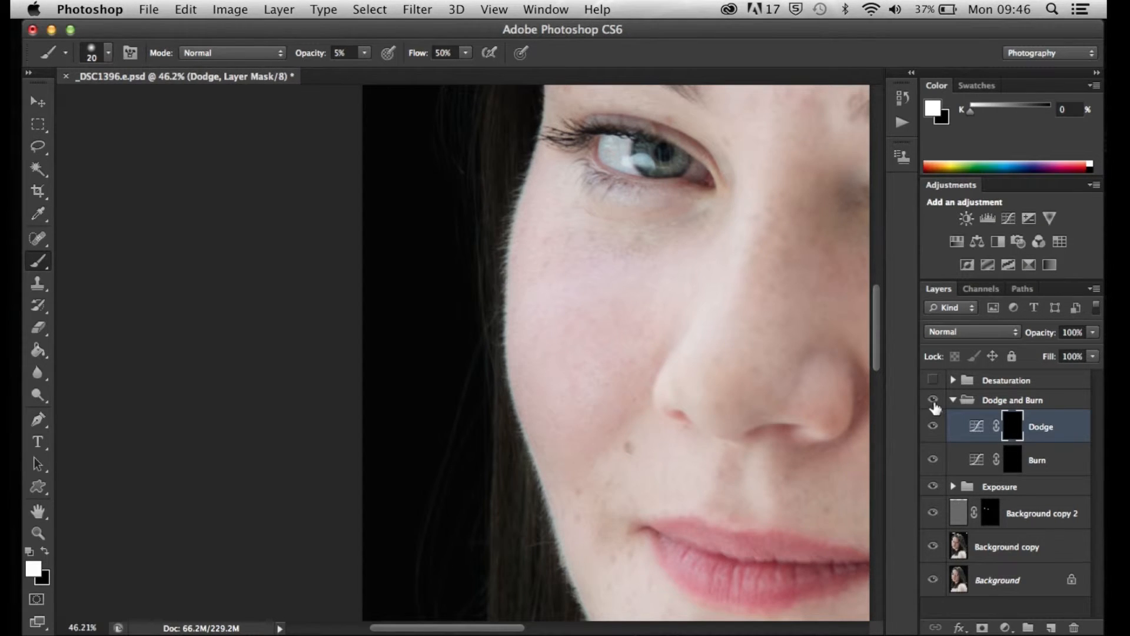
left_click(933, 381)
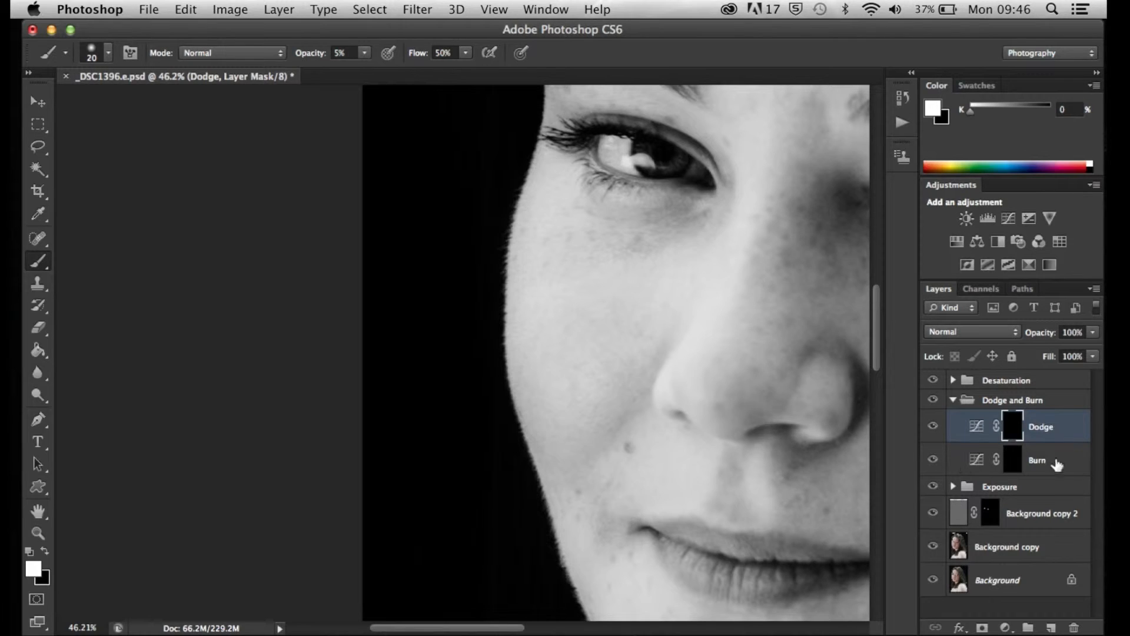
left_click(1010, 462)
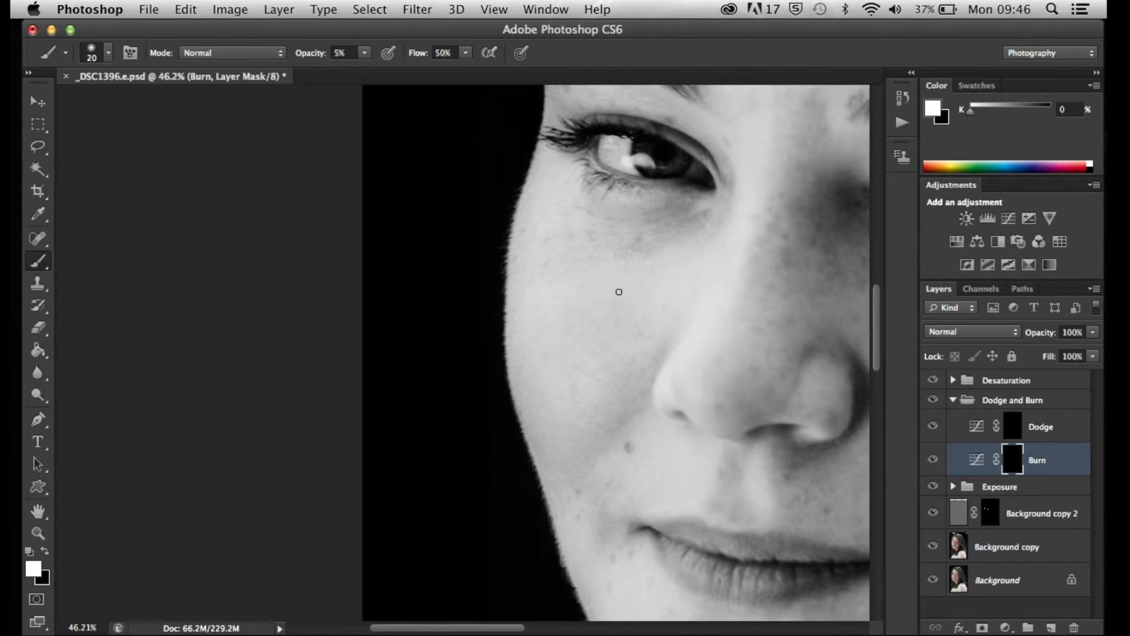
key("bracketright")
key("bracketright")
key("bracketright")
key("bracketright")
key("bracketright")
key("bracketright")
key("bracketright")
key("bracketright")
key("bracketright")
key("bracketright")
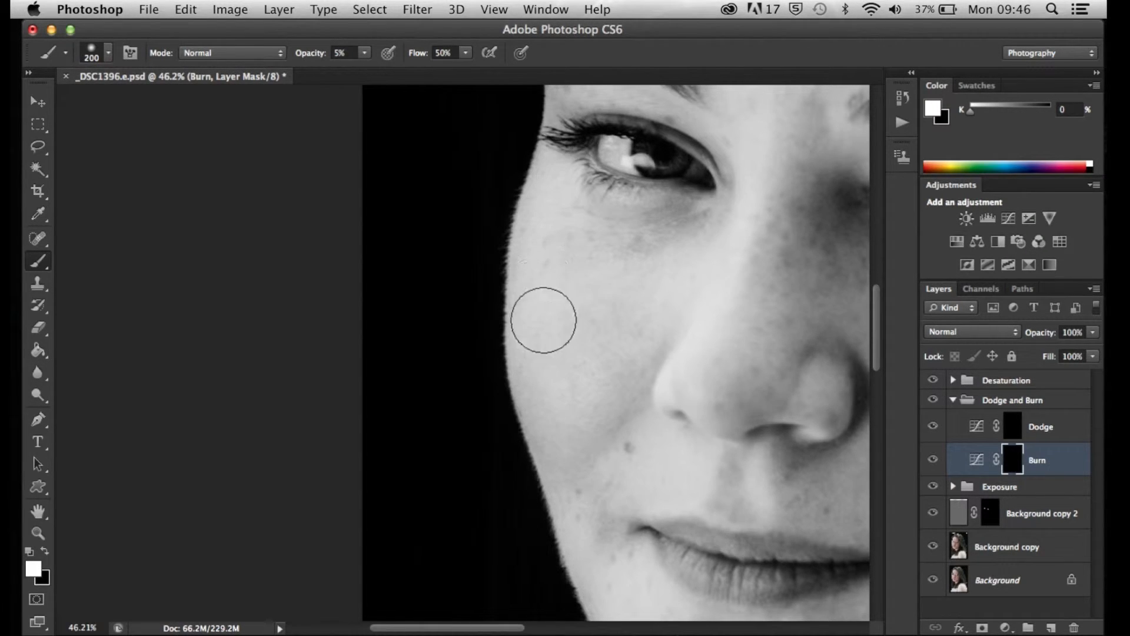
left_click_drag(564, 430, 590, 387)
scroll(807, 366, "down", 5)
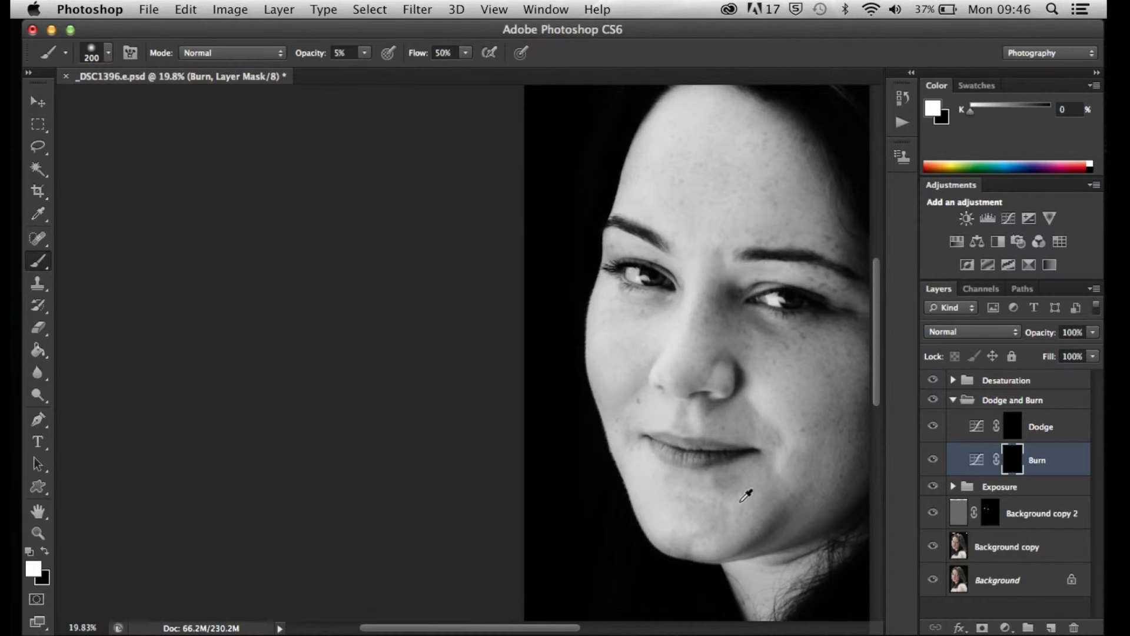
Darken the bright skin between the nose and upper lip on the Burn mask with an 80 px brush
scroll(738, 507, "down", 3)
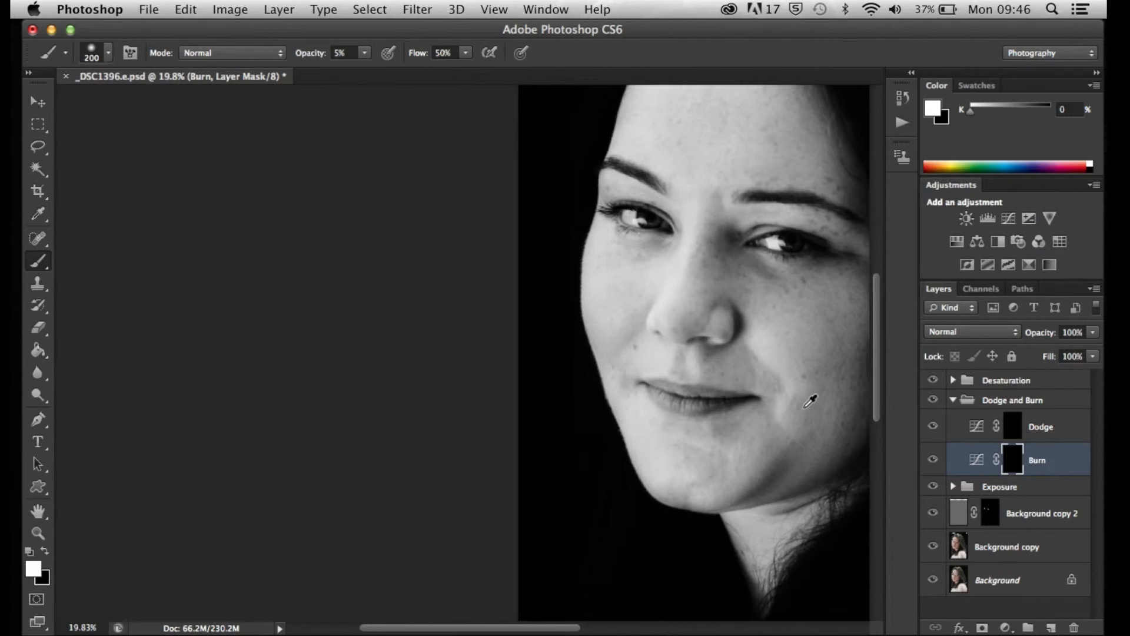
scroll(811, 400, "up", 3)
scroll(680, 346, "up", 6)
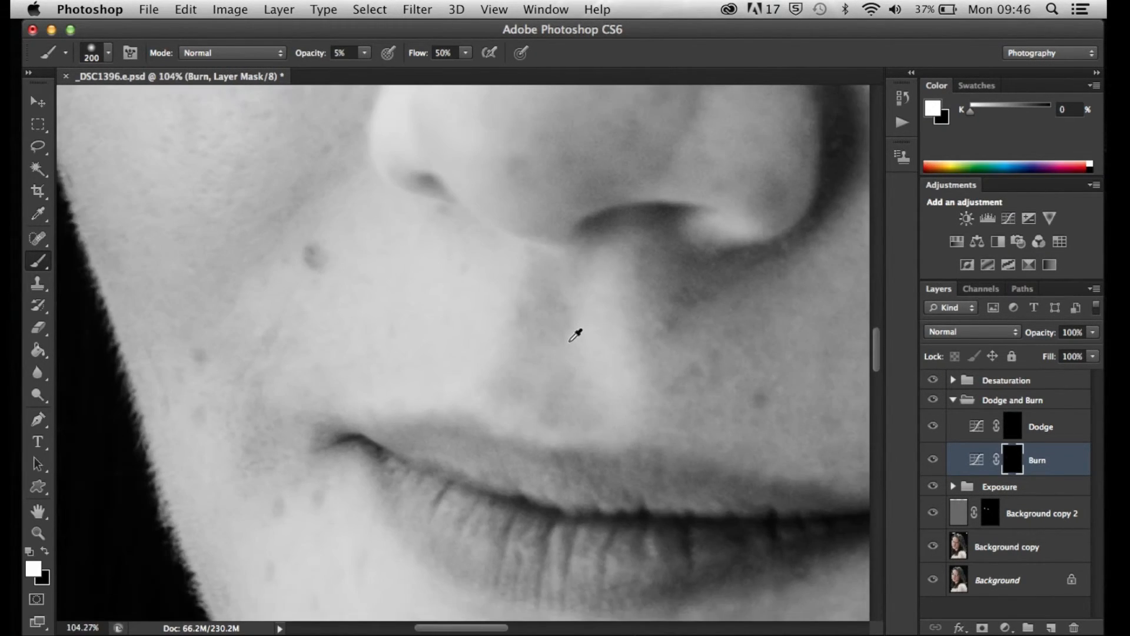
key("bracketleft")
key("bracketleft")
key("bracketleft")
key("bracketleft")
key("bracketleft")
key("bracketleft")
Hide the Desaturation group and compare the portrait in colour with and without the Burn layer
left_click(932, 459)
left_click(932, 460)
left_click(931, 380)
left_click(933, 459)
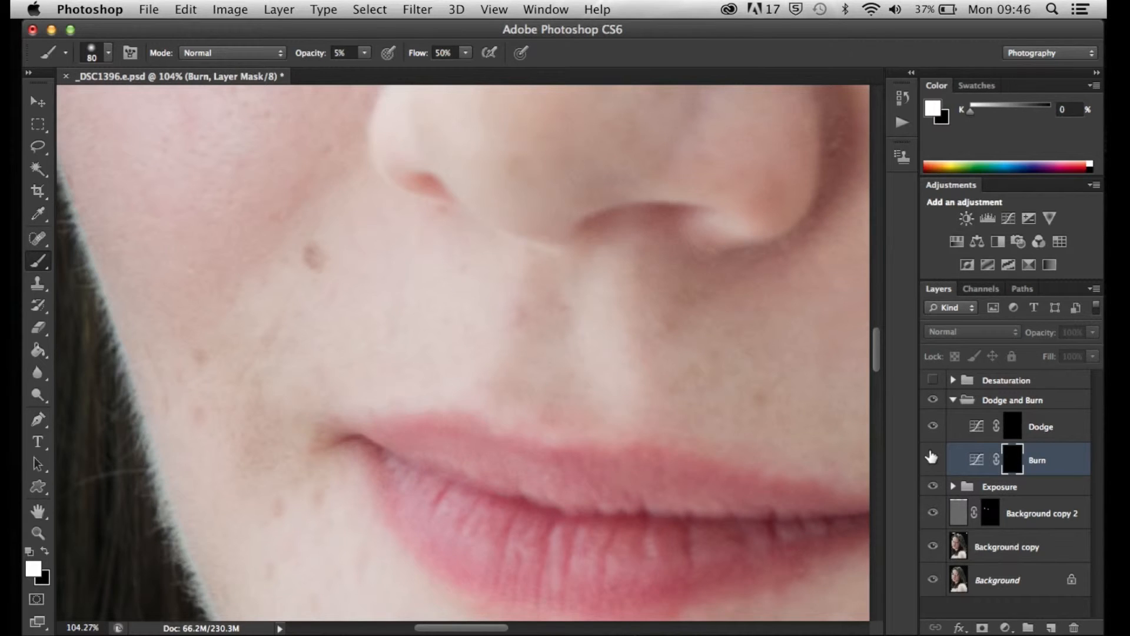
left_click(933, 458)
scroll(695, 376, "down", 5)
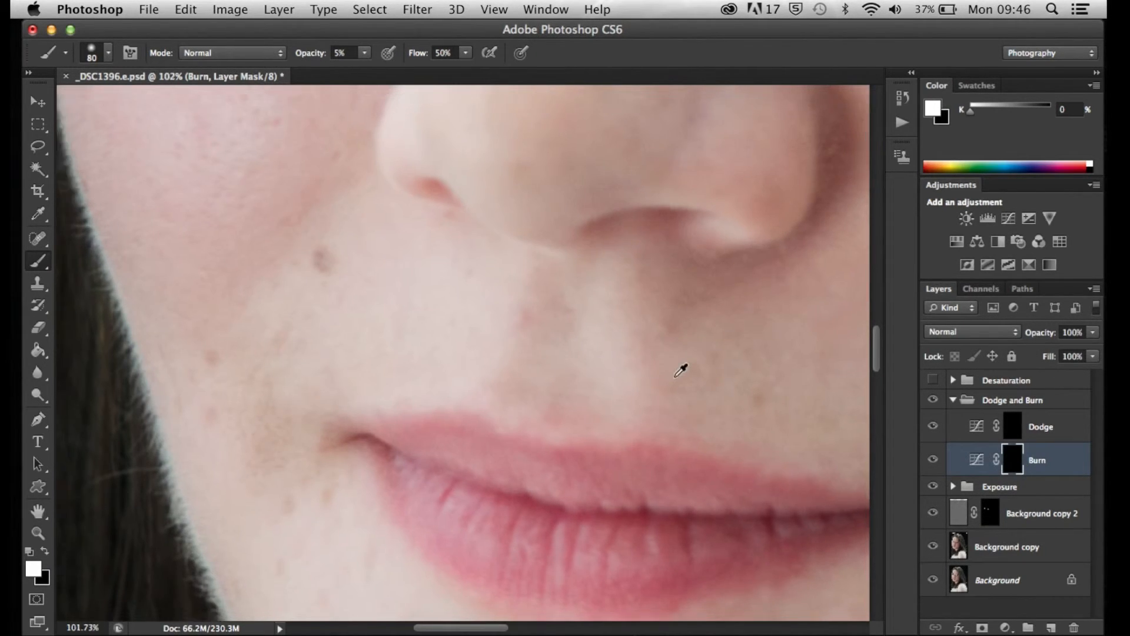
scroll(743, 374, "down", 6)
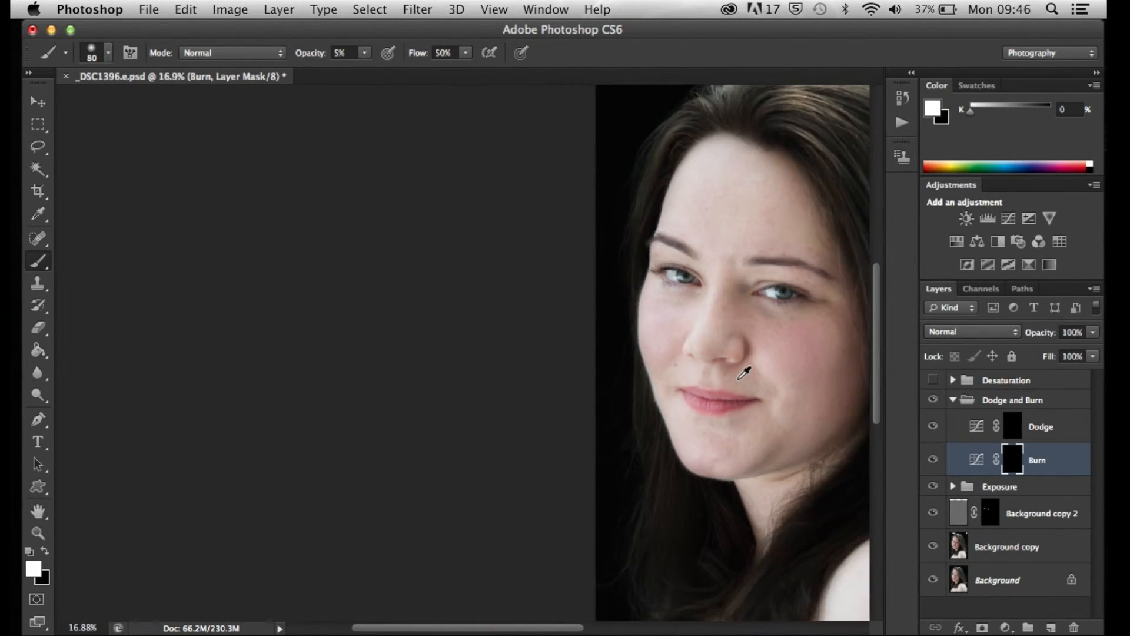
scroll(740, 373, "down", 2)
scroll(717, 371, "up", 1)
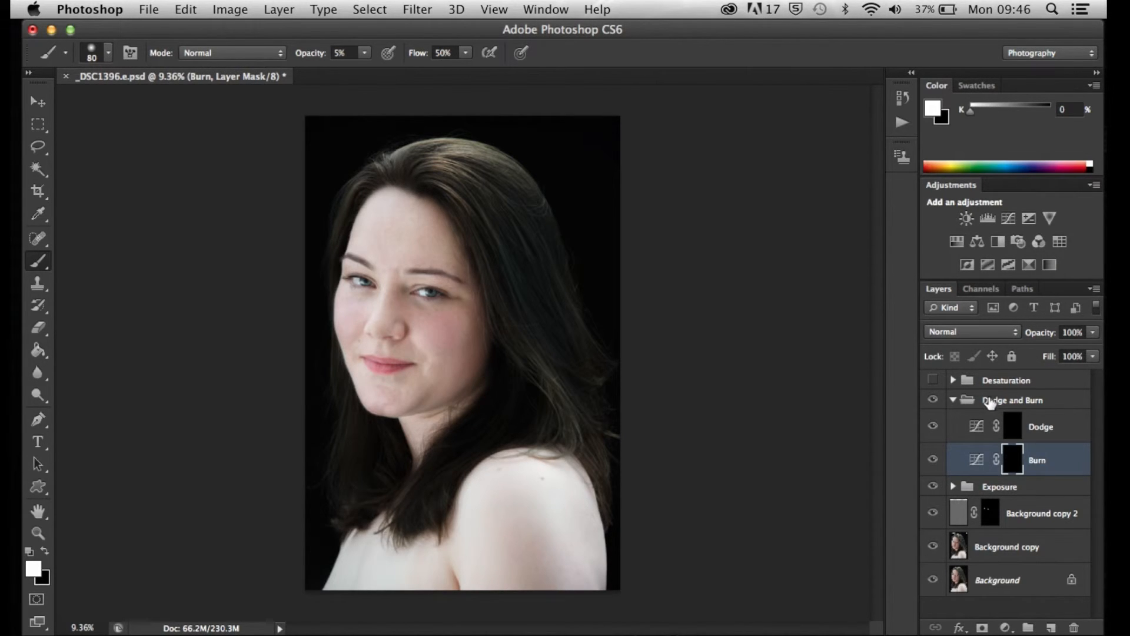
Lighten the hair highlight at the crown of the head on the Dodge mask with a large brush at 5% opacity
key("alt+]")
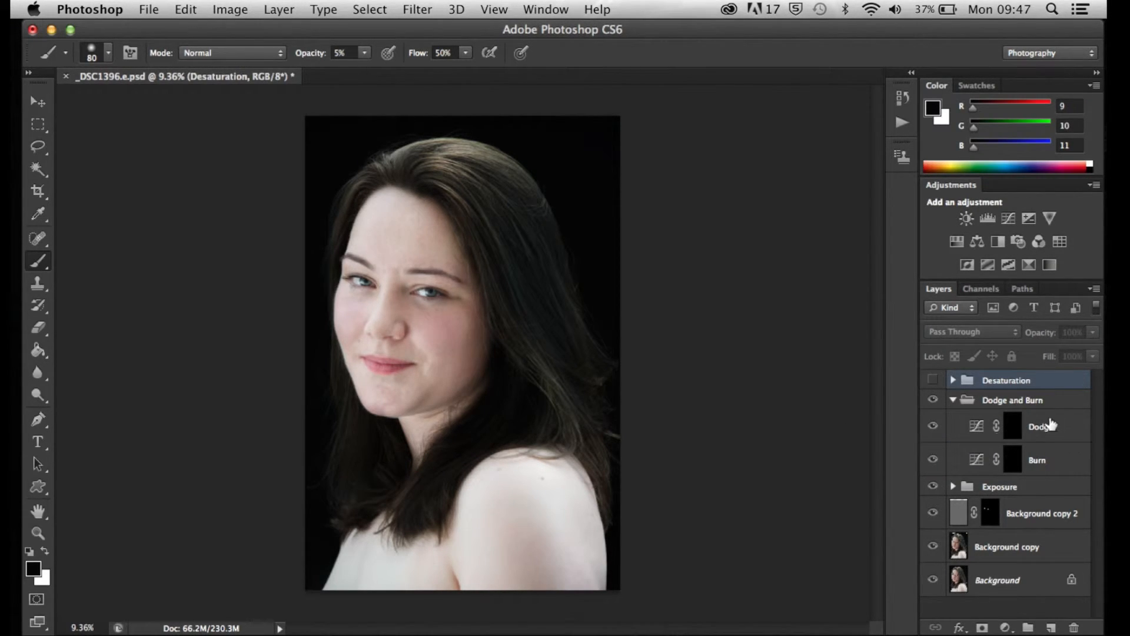
left_click(1012, 427)
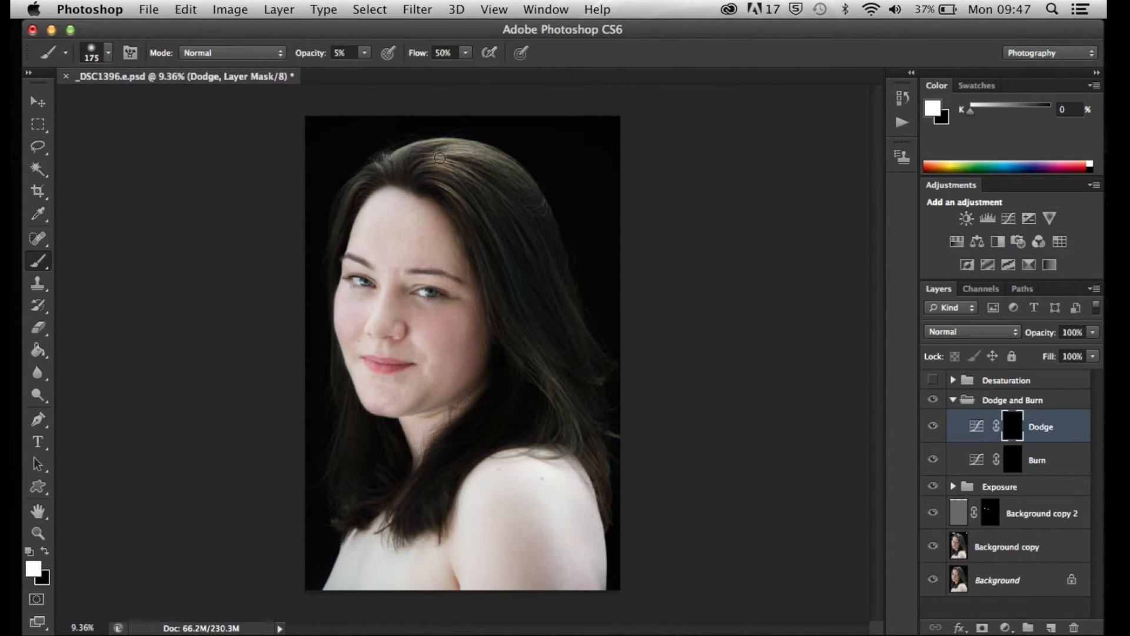
key("bracketright")
key("bracketright")
key("bracketright")
mouse_move(436, 165)
left_mouse_down()
mouse_move(487, 178)
mouse_move(444, 158)
left_mouse_up()
Lighten the long hair from the crown down to the shoulder with a 250 px brush, and compare with the Dodge layer off
key("bracketleft")
key("bracketleft")
key("bracketleft")
key("bracketleft")
mouse_move(437, 153)
left_mouse_down()
mouse_move(477, 149)
mouse_move(490, 180)
left_mouse_up()
left_click_drag(420, 177, 489, 225)
mouse_move(434, 182)
left_mouse_down()
mouse_move(518, 269)
mouse_move(603, 387)
left_mouse_up()
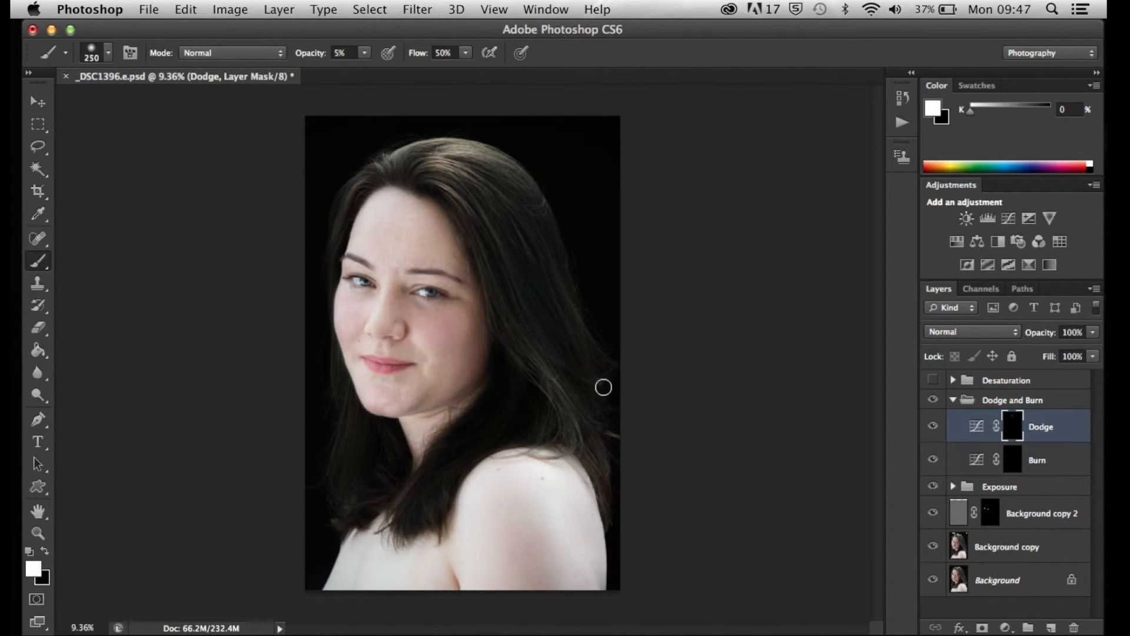
left_click_drag(536, 366, 585, 434)
left_click_drag(537, 360, 579, 448)
left_click(933, 428)
left_click(933, 427)
Lighten the individual hair strands beside the forehead on the Dodge mask with a 70 px brush at 10% opacity, and check the whole portrait
key("bracketleft")
key("bracketleft")
scroll(524, 221, "up", 5)
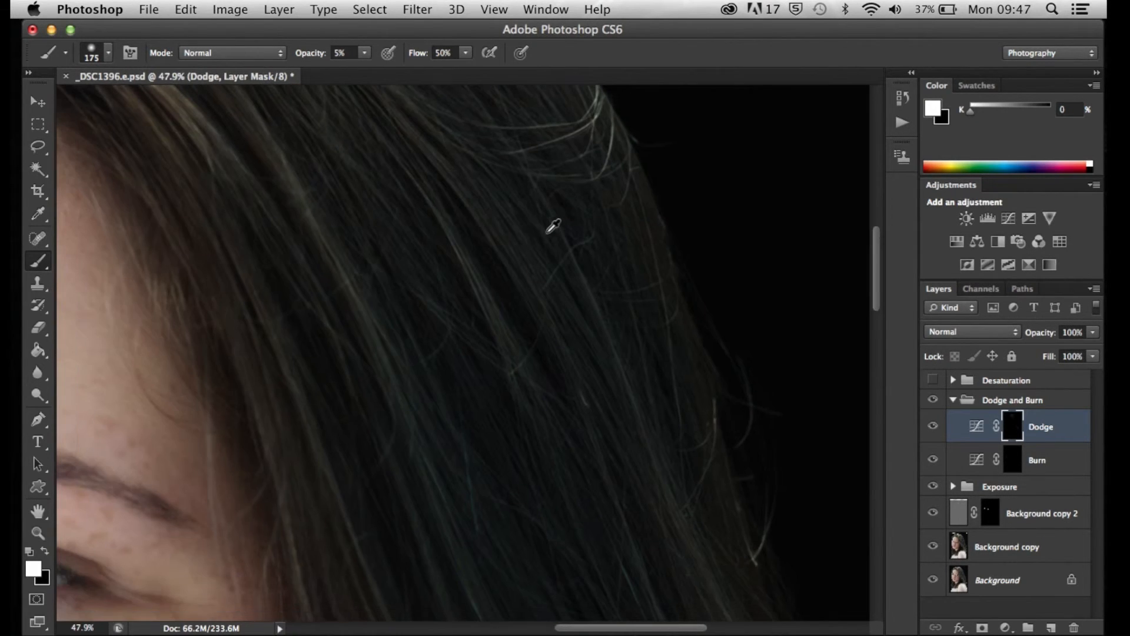
key("bracketleft")
key("bracketleft")
key("bracketleft")
key("bracketleft")
key("bracketleft")
key("bracketleft")
key("1")
left_click_drag(411, 165, 552, 439)
left_click_drag(436, 150, 558, 352)
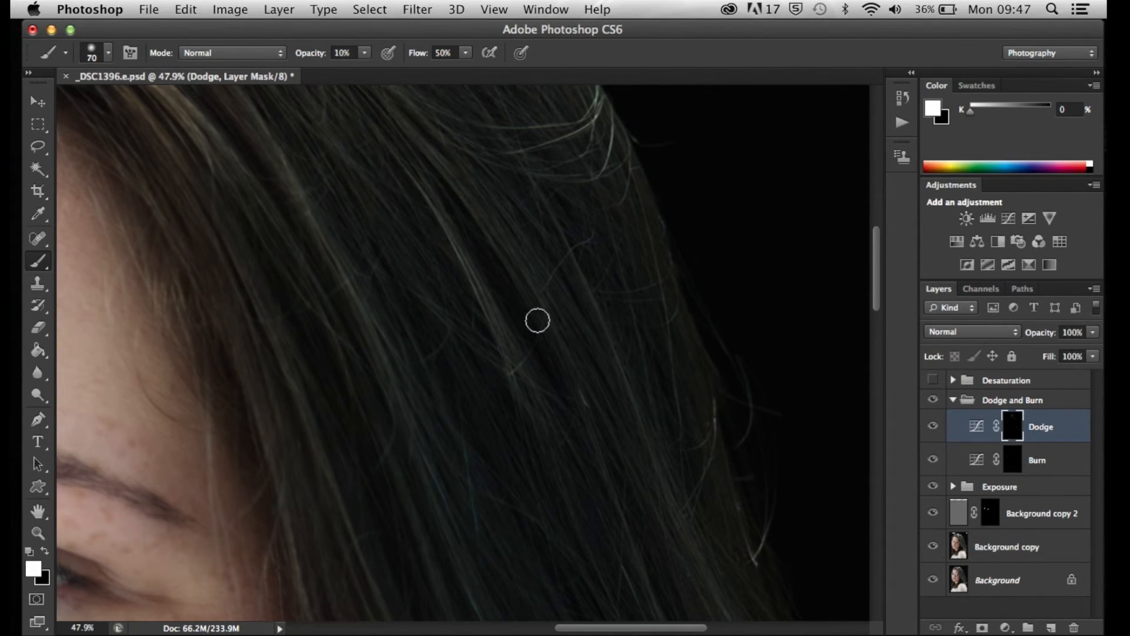
left_click_drag(403, 113, 595, 337)
scroll(628, 265, "down", 4)
scroll(589, 277, "up", 4)
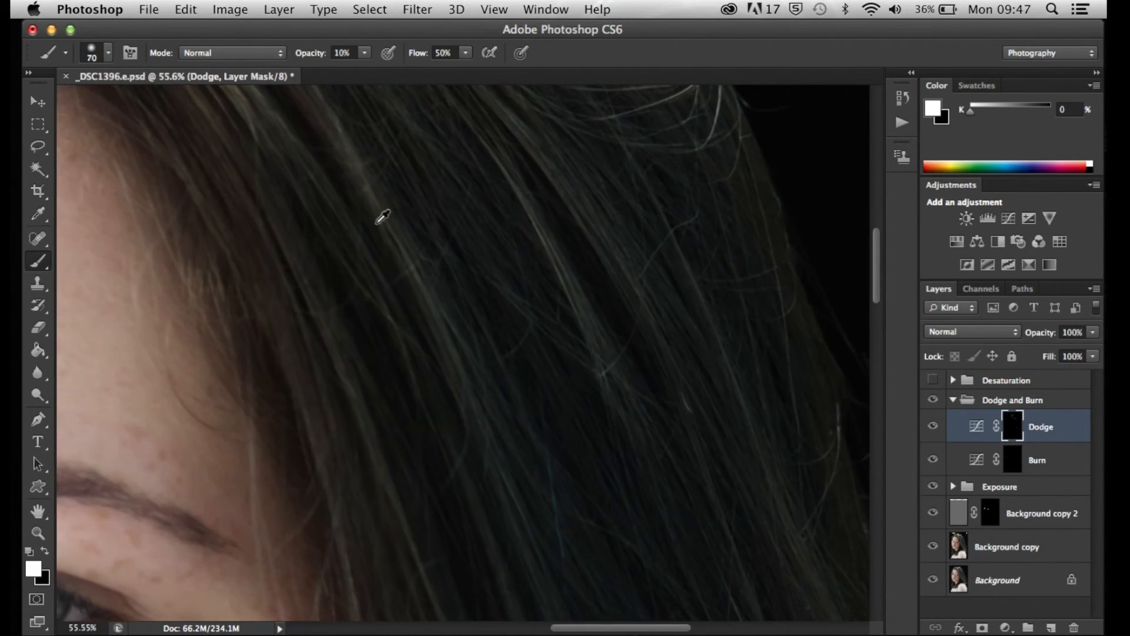
scroll(647, 359, "down", 6)
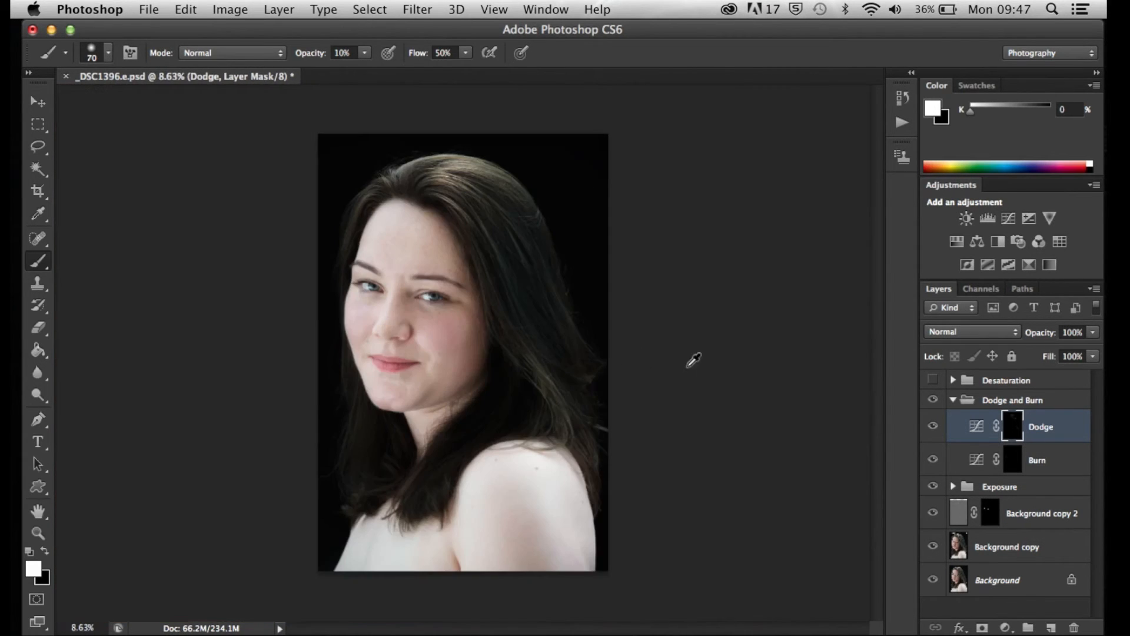
scroll(677, 359, "up", 2)
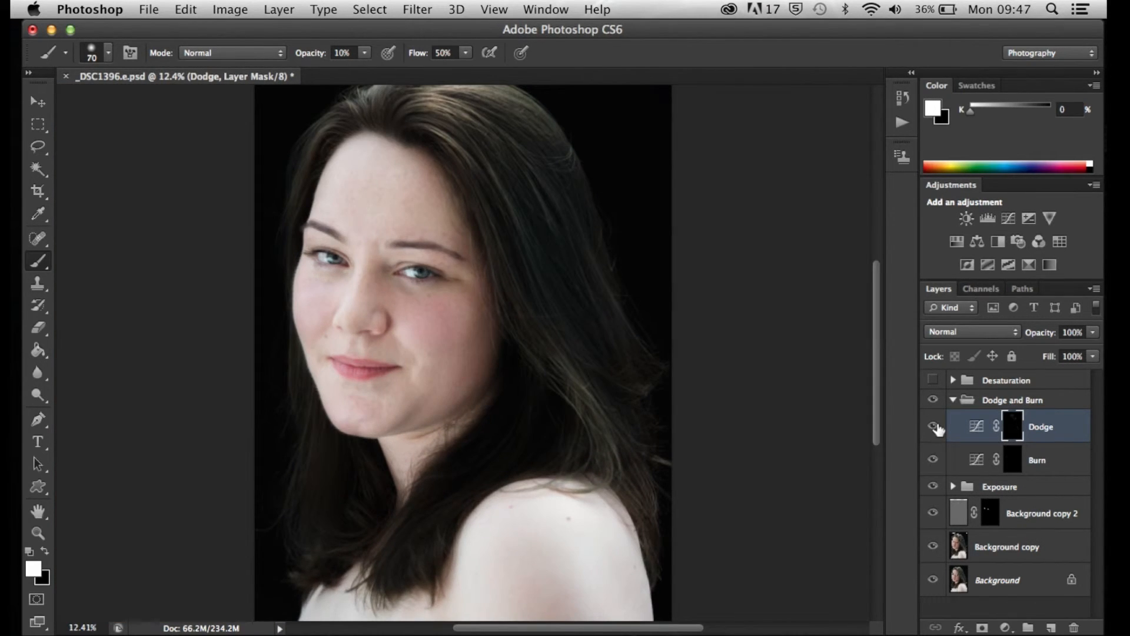
left_click(934, 426)
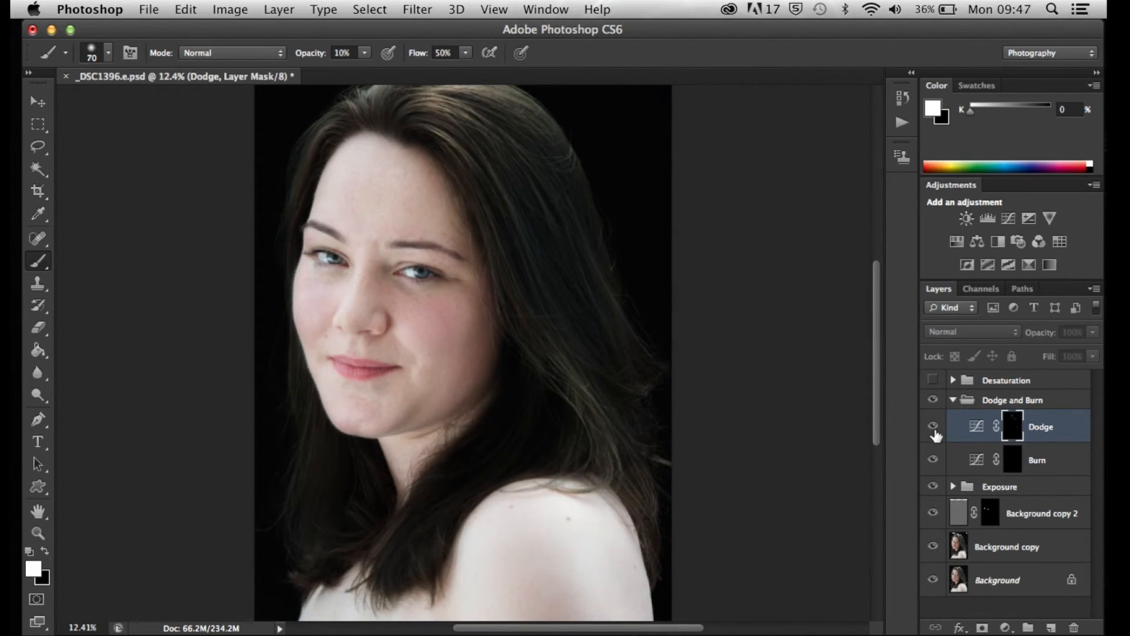
Darken the reddish hair behind the shoulder on the Burn mask with a 400 px brush at 10% opacity
left_click(1023, 459)
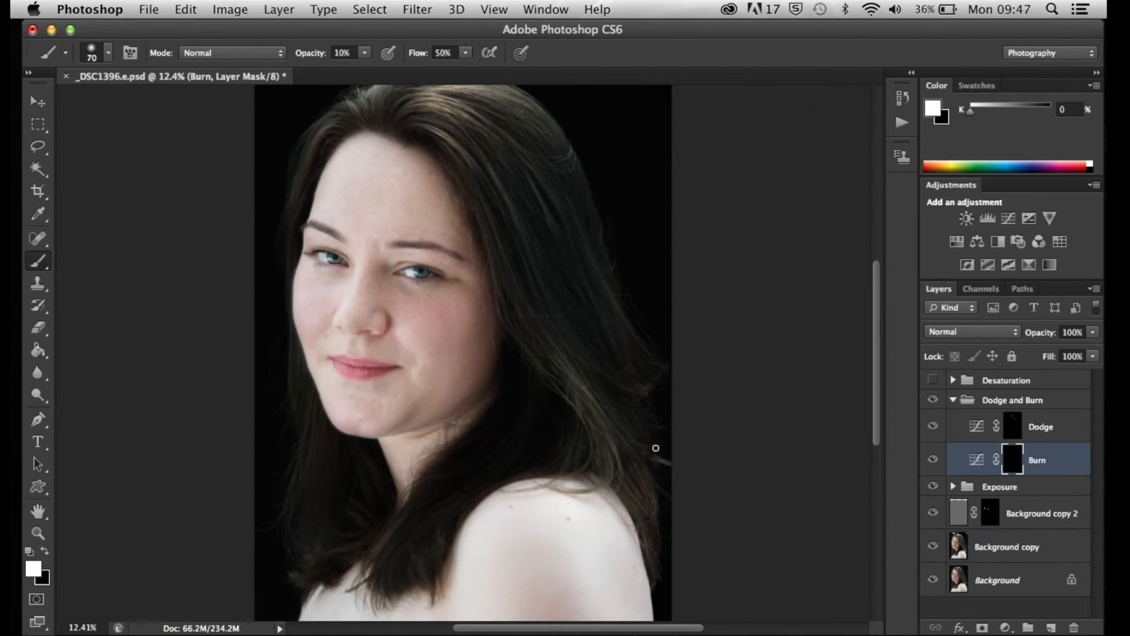
scroll(656, 447, "up", 3)
scroll(681, 466, "down", 3)
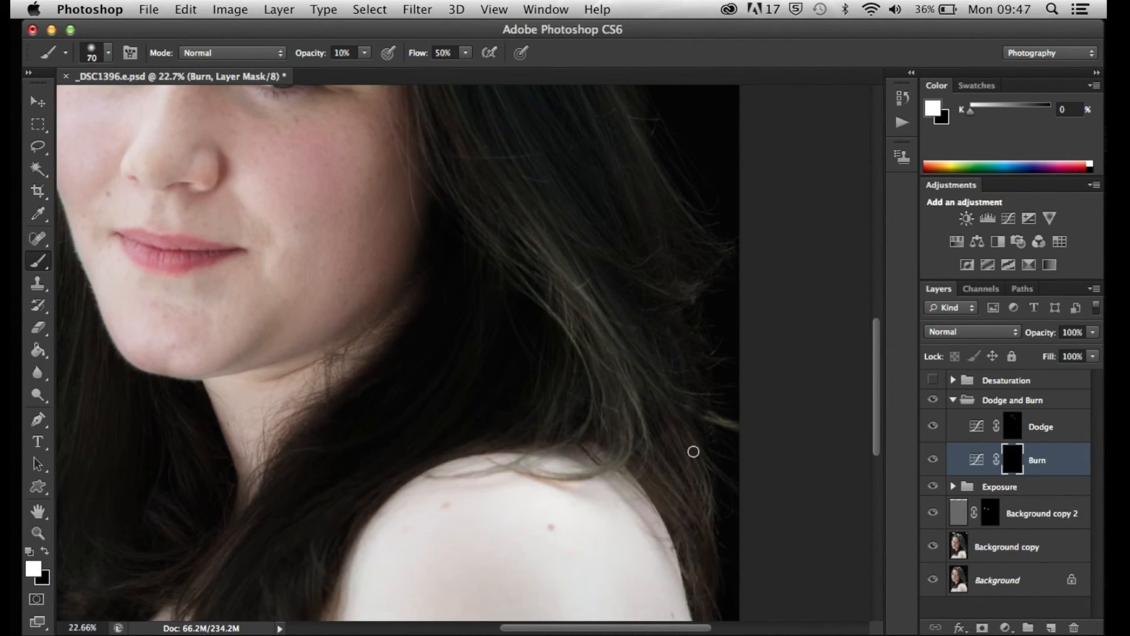
key("bracketright")
key("bracketright")
key("bracketright")
key("bracketright")
key("bracketright")
key("bracketright")
key("bracketright")
key("bracketright")
key("bracketright")
mouse_move(673, 466)
left_mouse_down()
mouse_move(712, 537)
mouse_move(670, 449)
mouse_move(676, 478)
mouse_move(661, 470)
mouse_move(692, 497)
left_mouse_up()
scroll(726, 480, "down", 5)
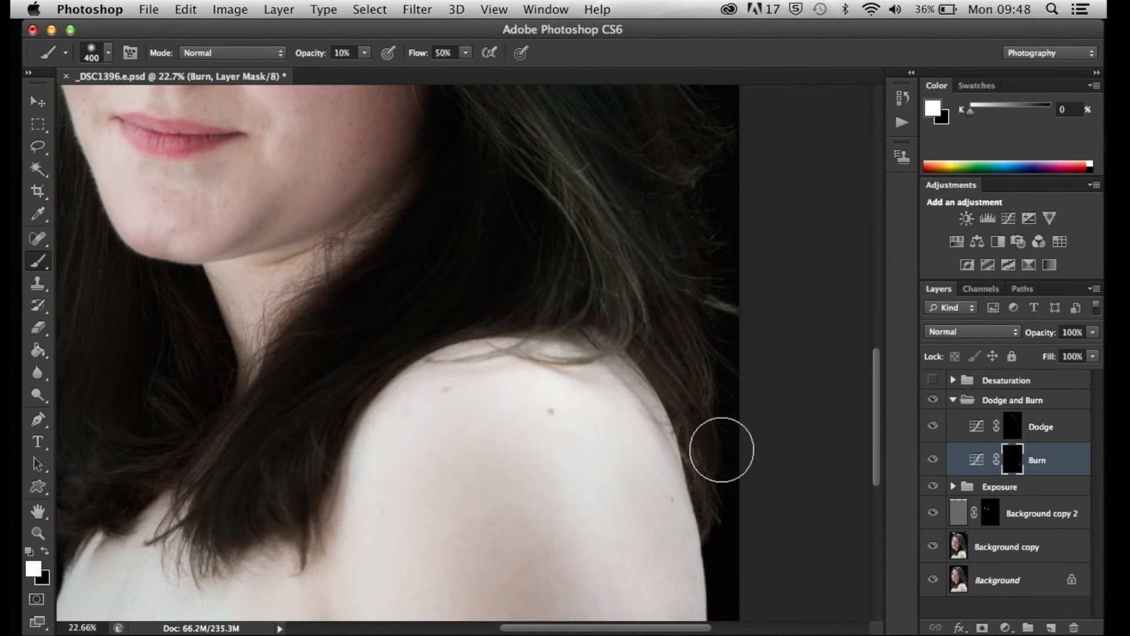
mouse_move(685, 363)
left_mouse_down()
mouse_move(671, 348)
mouse_move(681, 336)
mouse_move(679, 368)
mouse_move(716, 472)
left_mouse_up()
Darken the outer hair edge behind the shoulder on the Burn mask at 20% opacity, and compare with the Burn layer off
key("2")
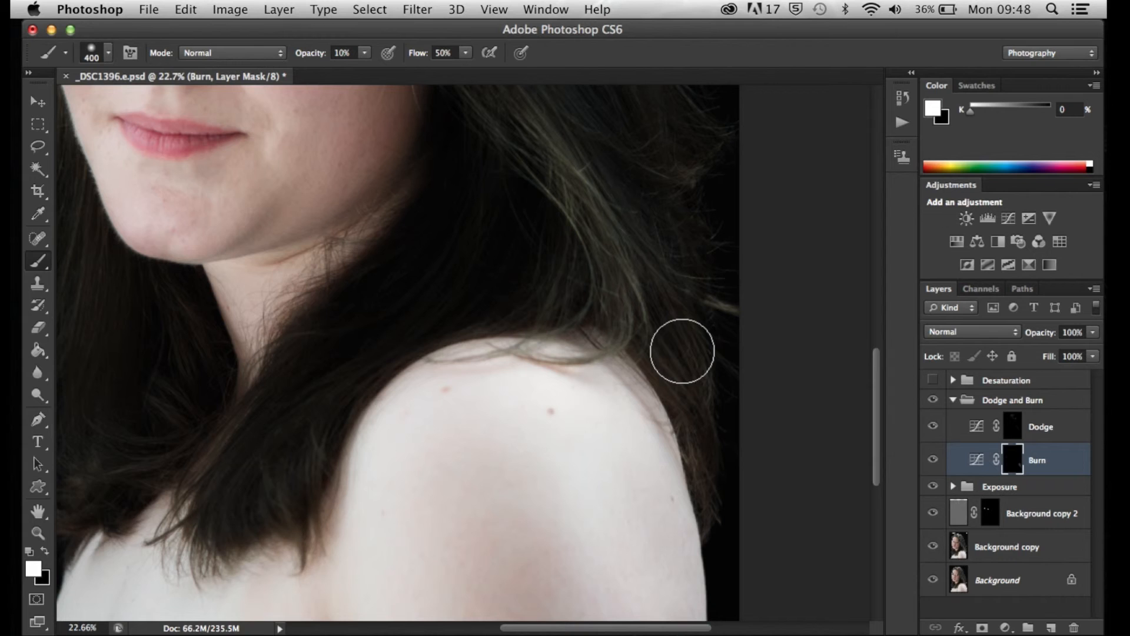
mouse_move(683, 358)
left_mouse_down()
mouse_move(740, 446)
mouse_move(681, 362)
mouse_move(679, 337)
mouse_move(706, 337)
mouse_move(667, 344)
mouse_move(705, 400)
mouse_move(719, 498)
mouse_move(757, 363)
mouse_move(635, 244)
mouse_move(648, 272)
mouse_move(660, 275)
mouse_move(647, 241)
mouse_move(682, 281)
mouse_move(740, 307)
mouse_move(713, 299)
mouse_move(725, 307)
mouse_move(648, 239)
mouse_move(607, 164)
mouse_move(686, 221)
mouse_move(612, 173)
mouse_move(581, 122)
mouse_move(674, 171)
mouse_move(706, 226)
mouse_move(744, 239)
left_mouse_up()
scroll(744, 240, "down", 8)
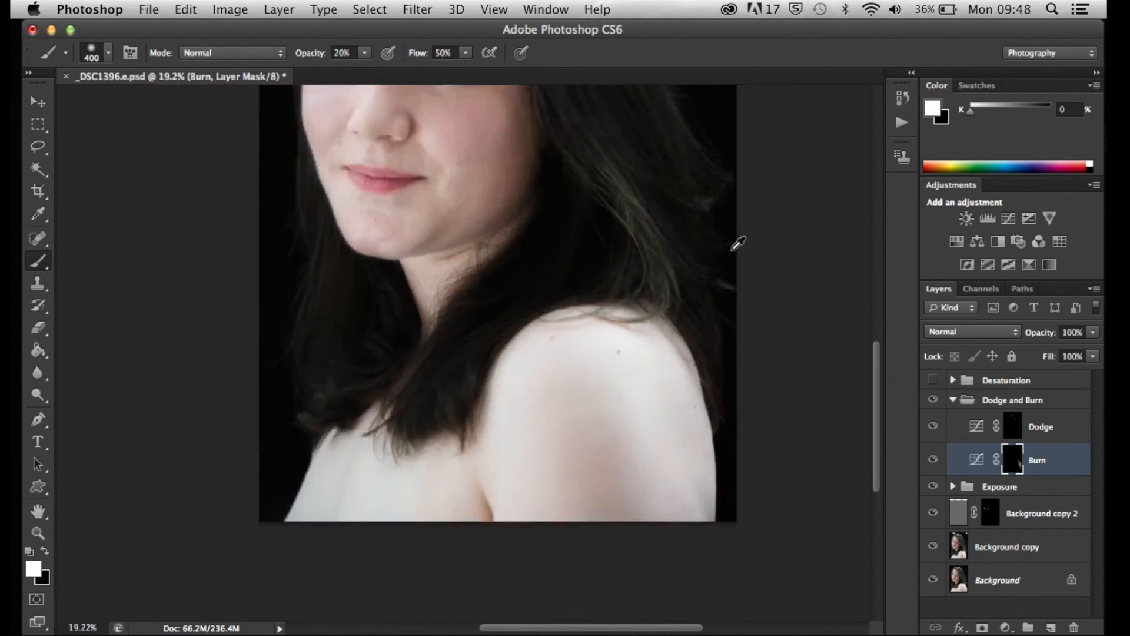
left_click(931, 462)
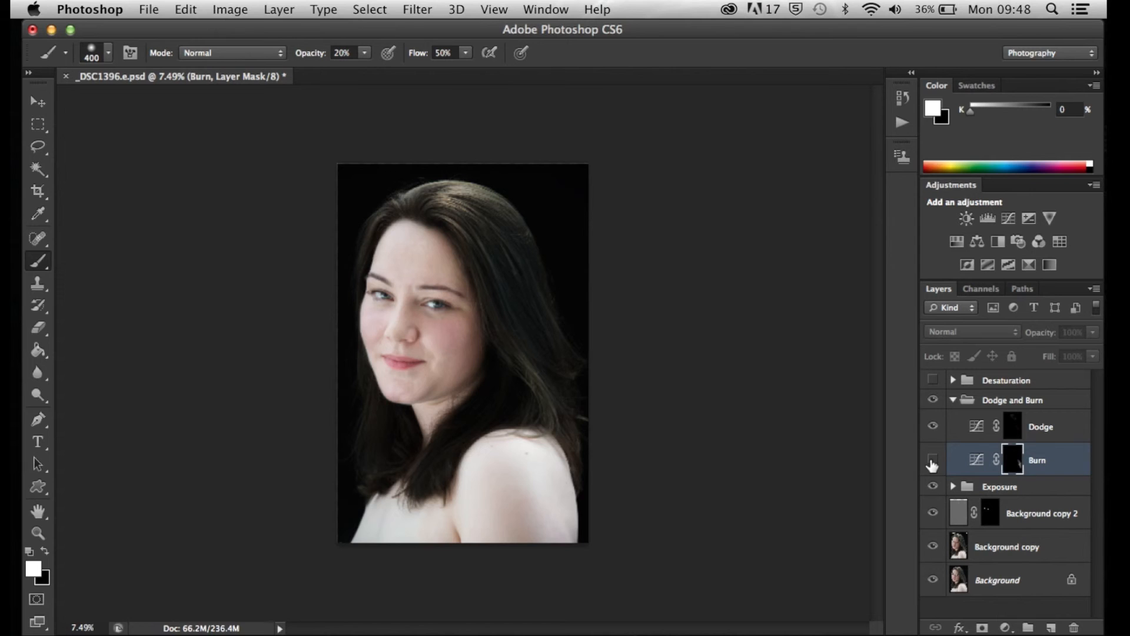
left_click(932, 462)
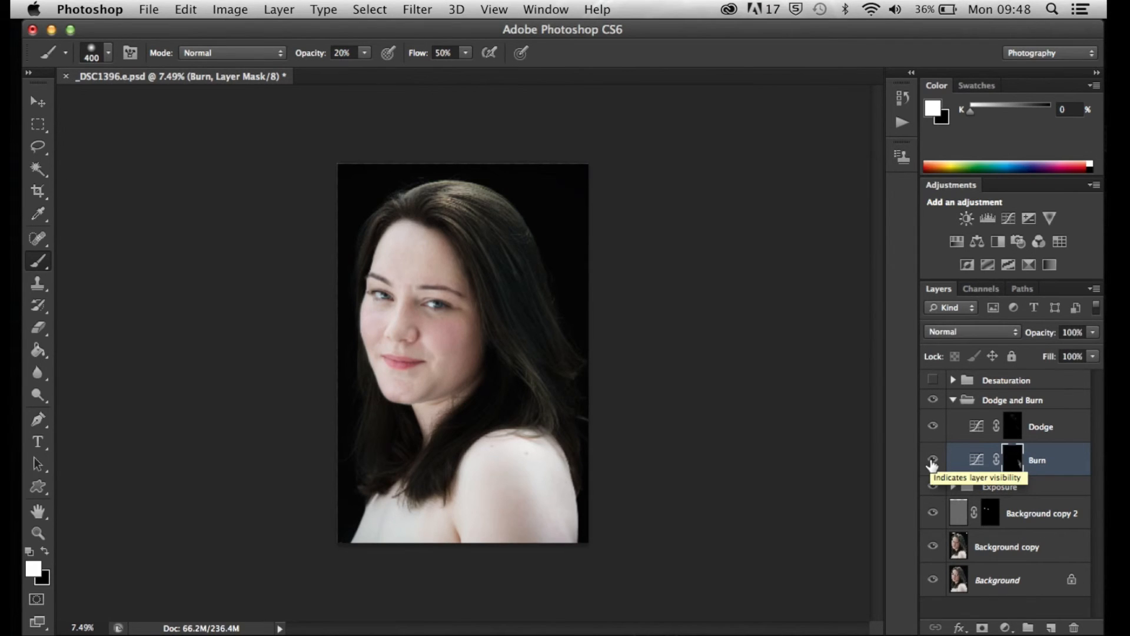
left_click(932, 462)
left_click(932, 462)
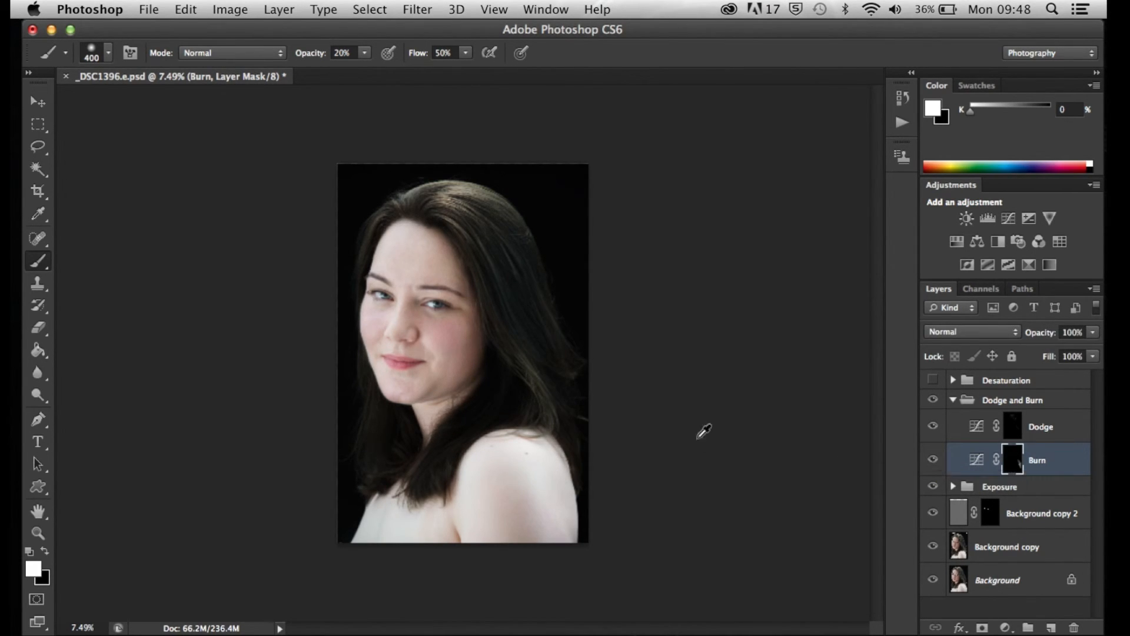
Darken the stray hair ends along the outer edge above the shoulder on the Burn mask with the 400 px brush
scroll(649, 380, "up", 4)
mouse_move(724, 378)
left_mouse_down()
mouse_move(690, 396)
mouse_move(710, 366)
mouse_move(690, 329)
left_mouse_up()
scroll(714, 301, "down", 3)
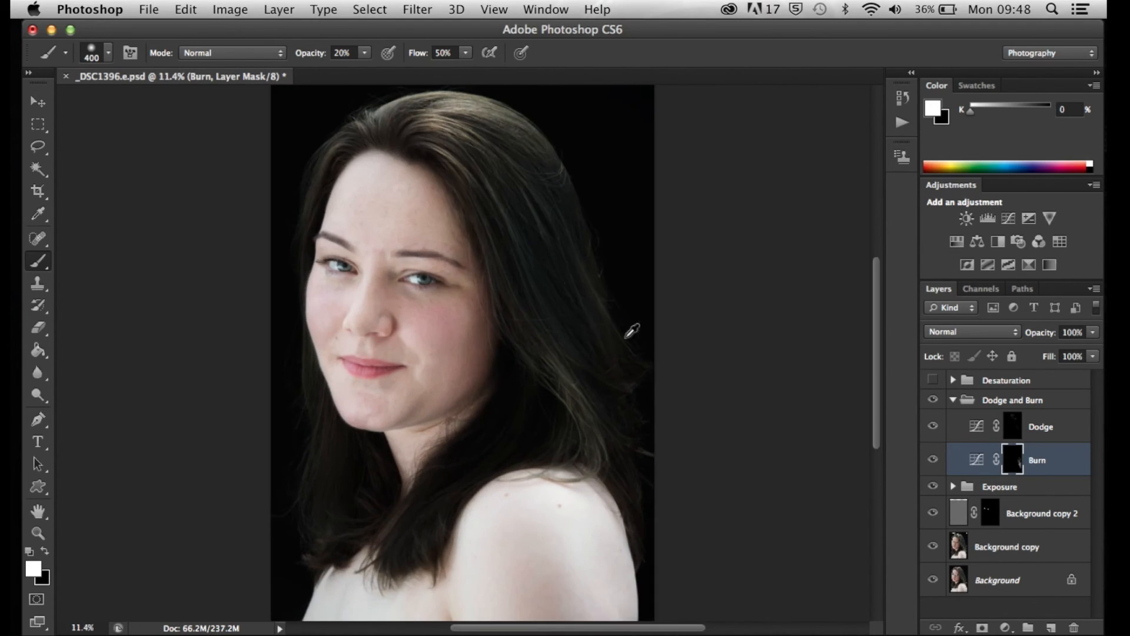
Try to darken the long hair beside the face on the Burn mask, and undo the stroke
mouse_move(574, 270)
left_mouse_down()
mouse_move(563, 313)
mouse_move(553, 250)
mouse_move(533, 254)
left_mouse_up()
key("super+z")
scroll(783, 379, "down", 1)
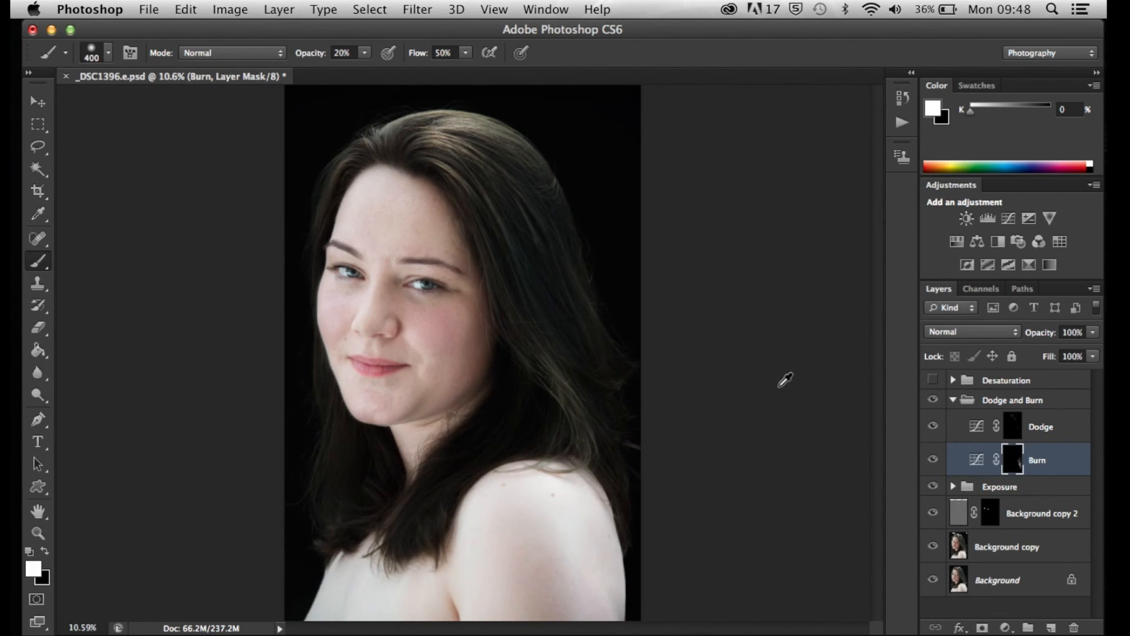
Compare the face and hair with the Dodge and Burn group off and on, and check the whole portrait
scroll(785, 380, "down", 1)
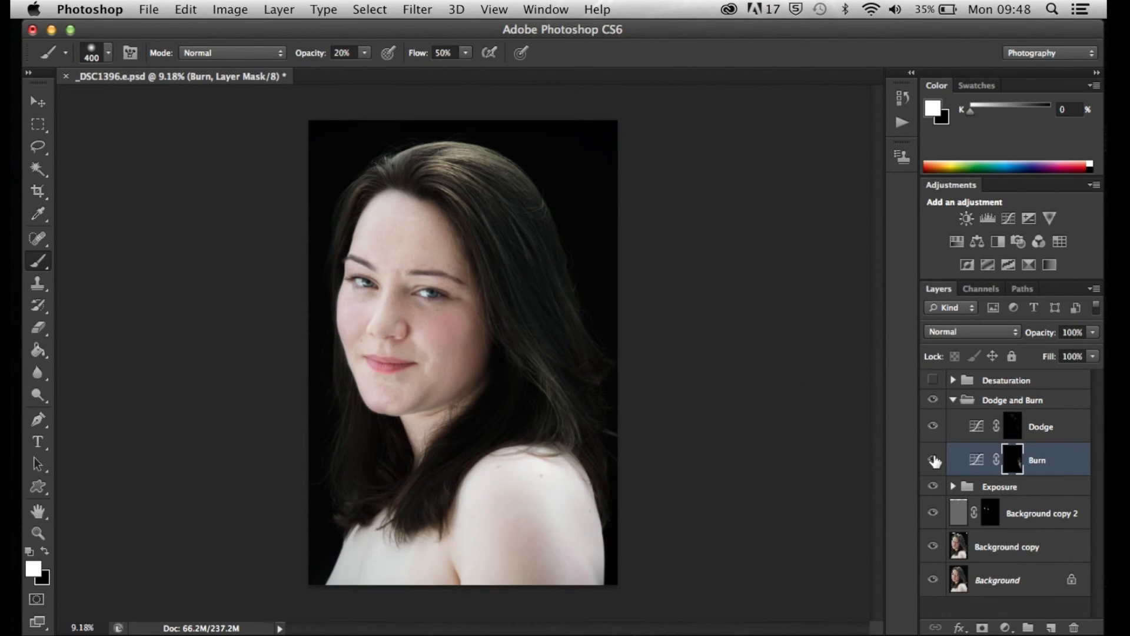
left_click(934, 401)
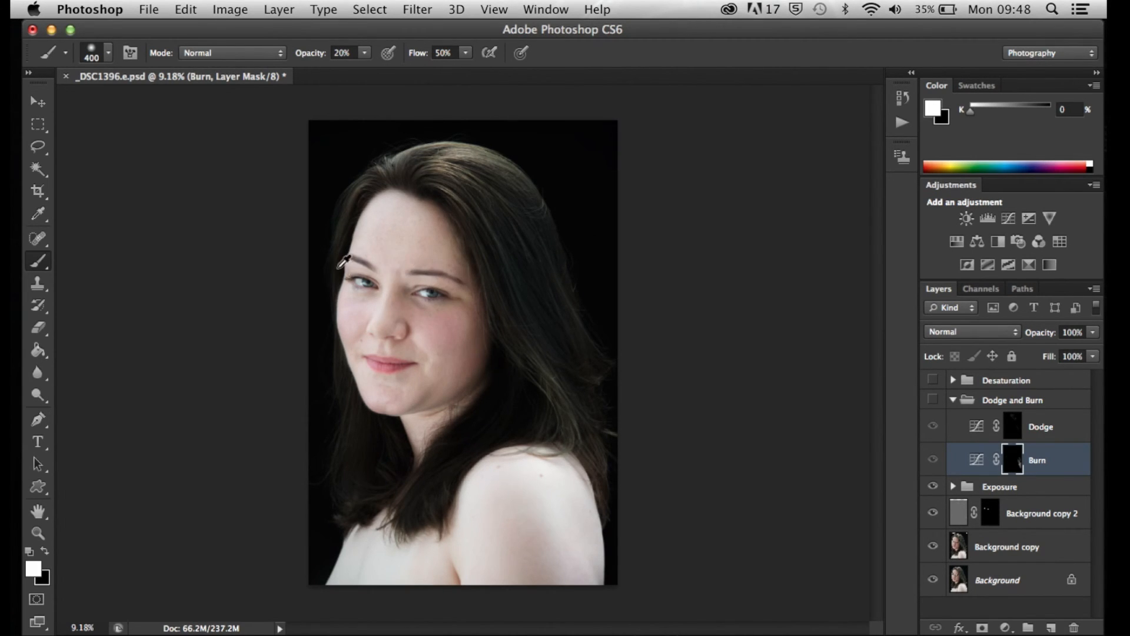
scroll(626, 298, "up", 4)
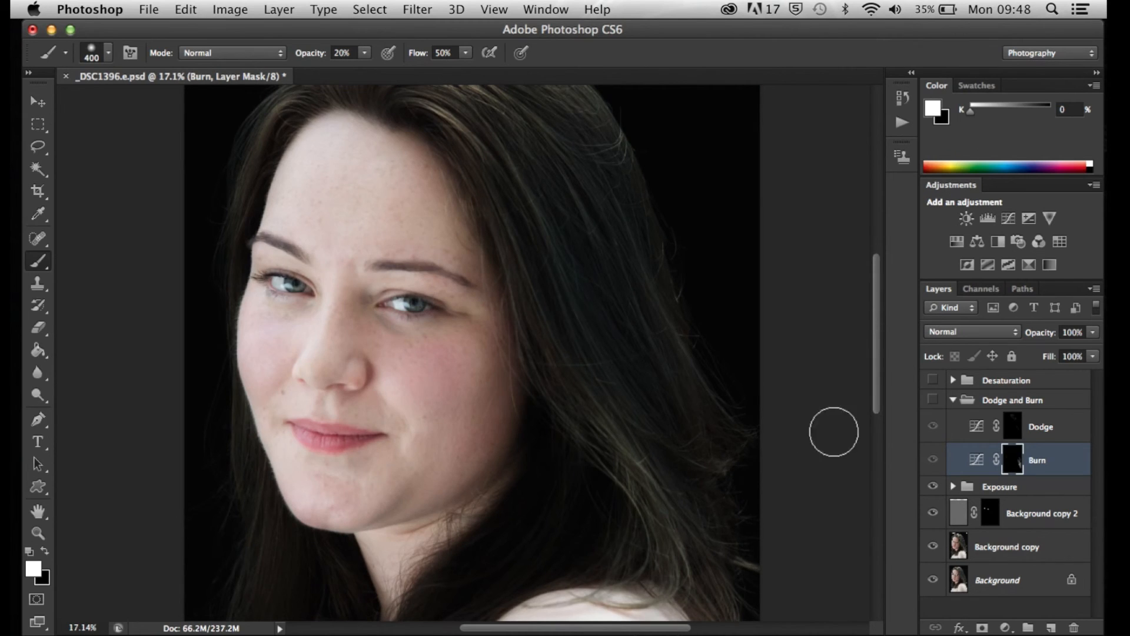
left_click(933, 402)
left_click(934, 402)
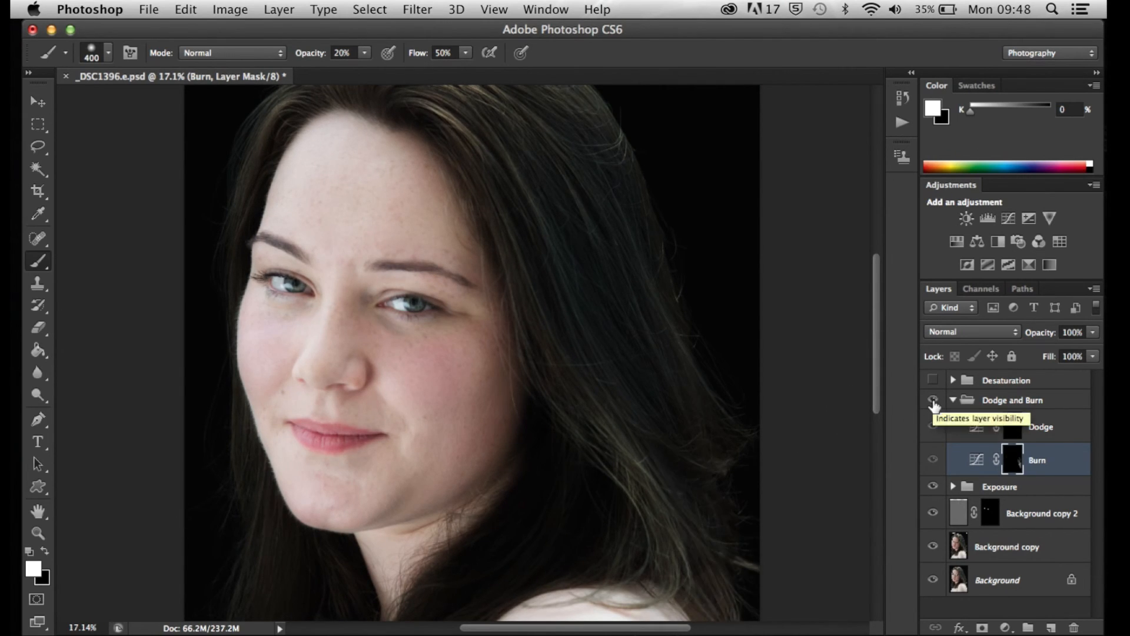
left_click(933, 403)
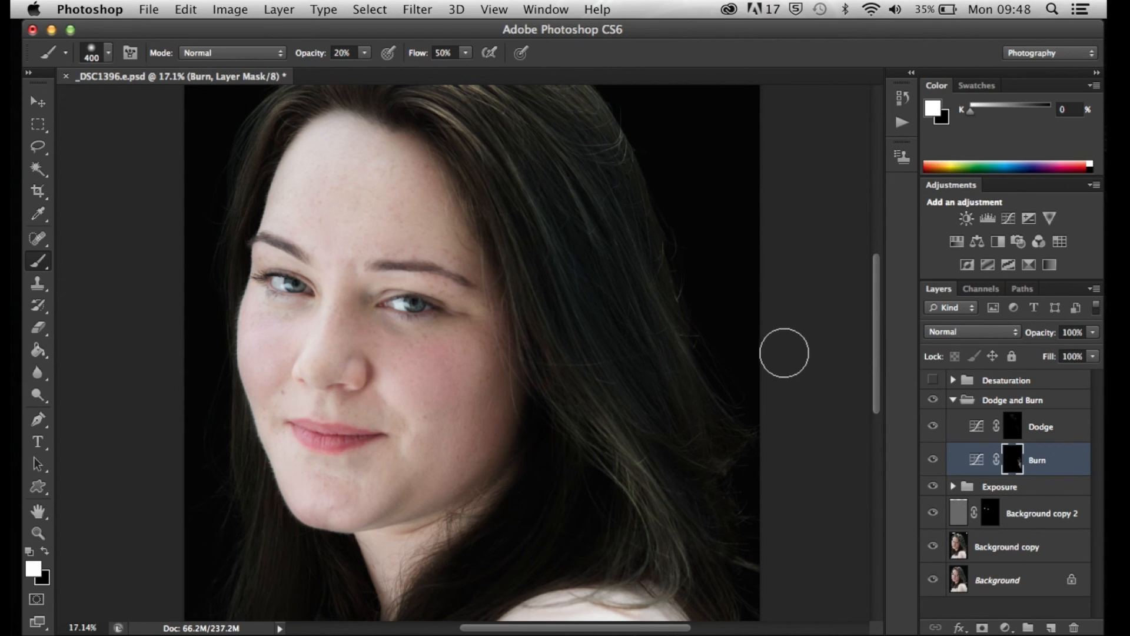
scroll(653, 363, "down", 1)
scroll(654, 363, "down", 2)
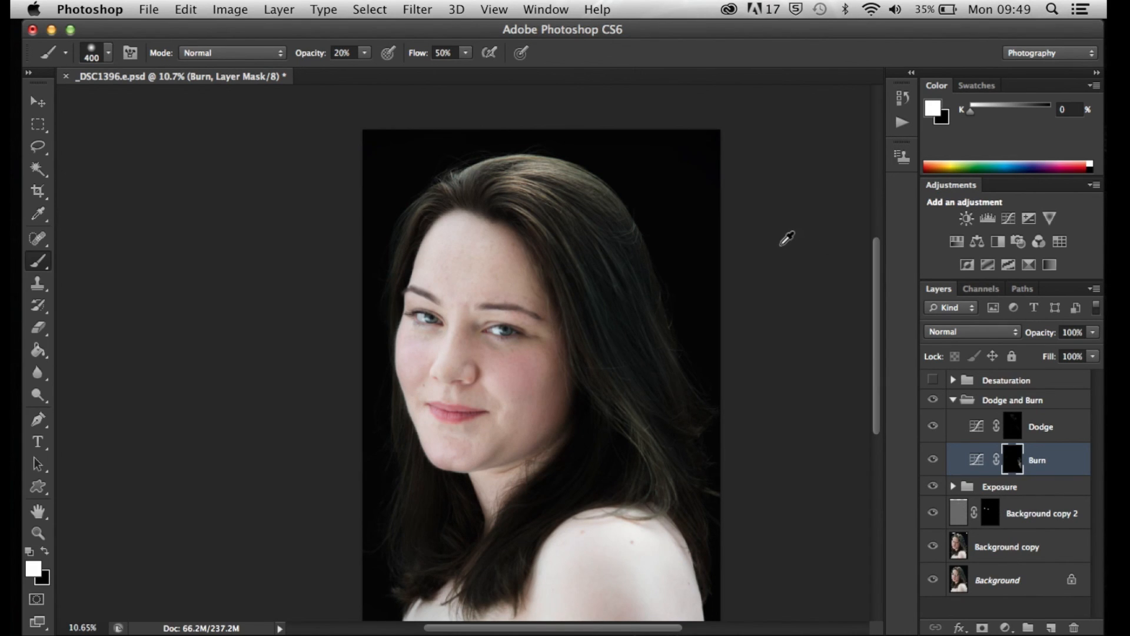
scroll(787, 239, "down", 1)
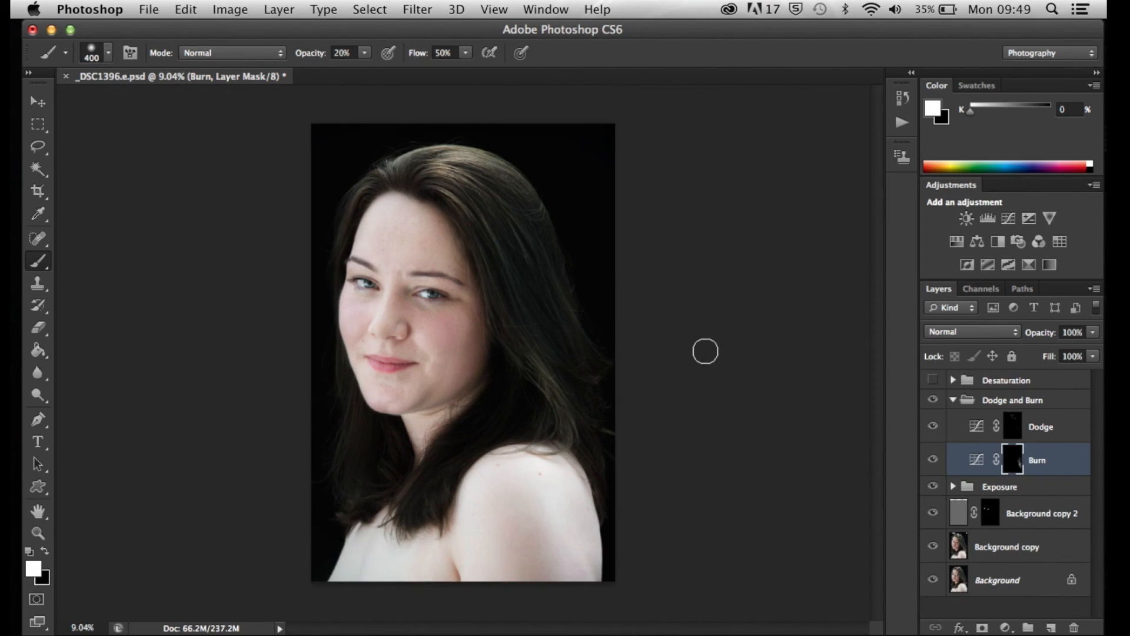